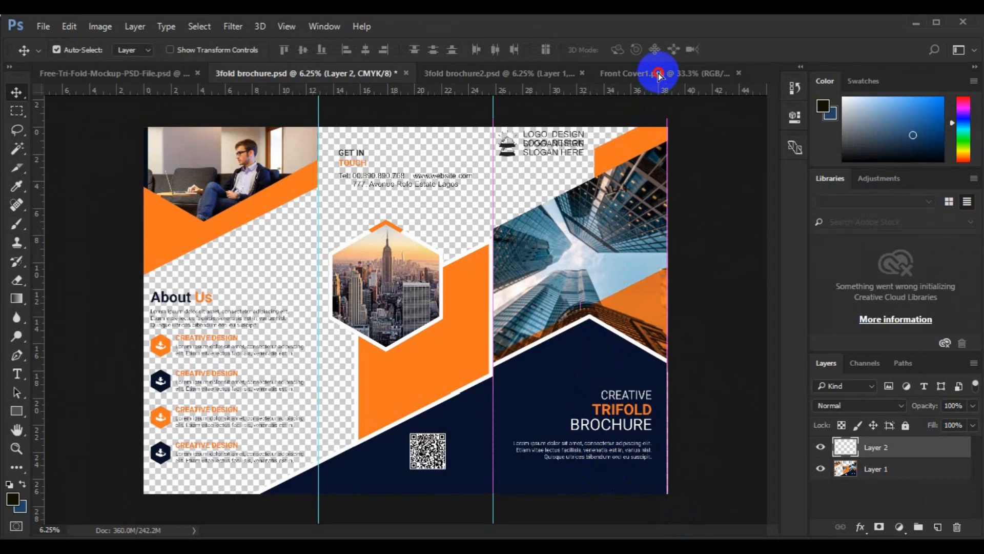
- Place the brochure's front cover panel in the Front Cover1.psb document and scale the oversized artwork down proportionally
left_click(658, 75)
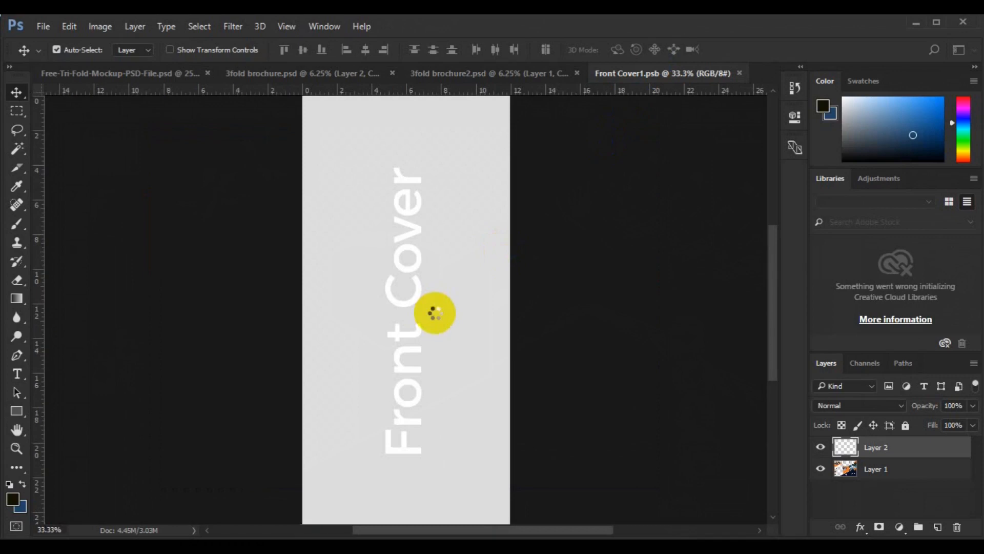
key("ctrl")
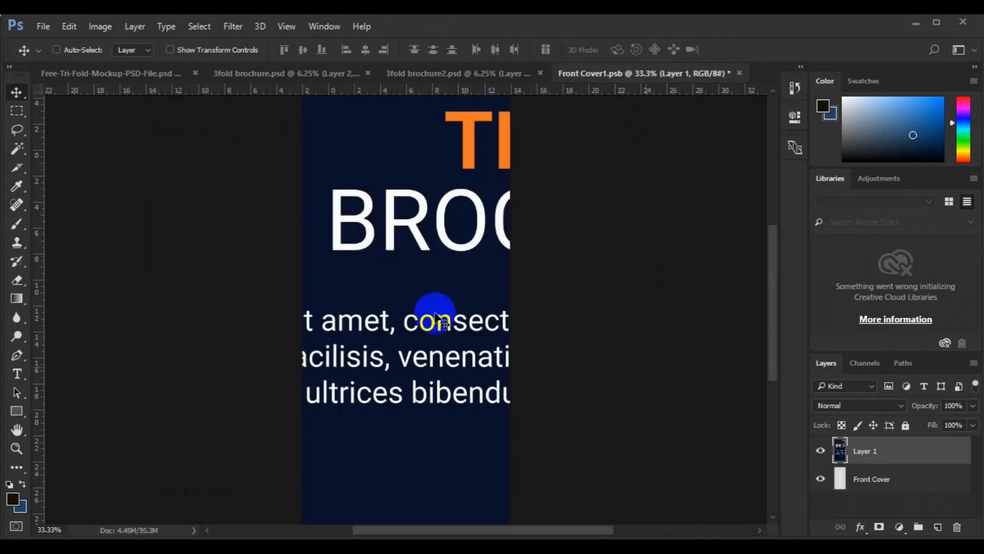
scroll(436, 318, "down", 1)
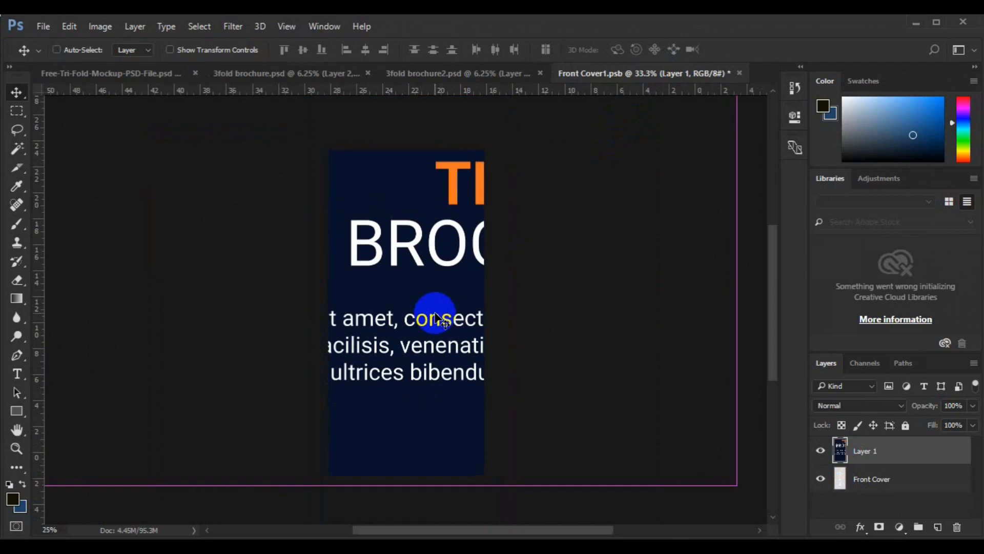
scroll(436, 318, "down", 1)
scroll(436, 318, "down", 1)
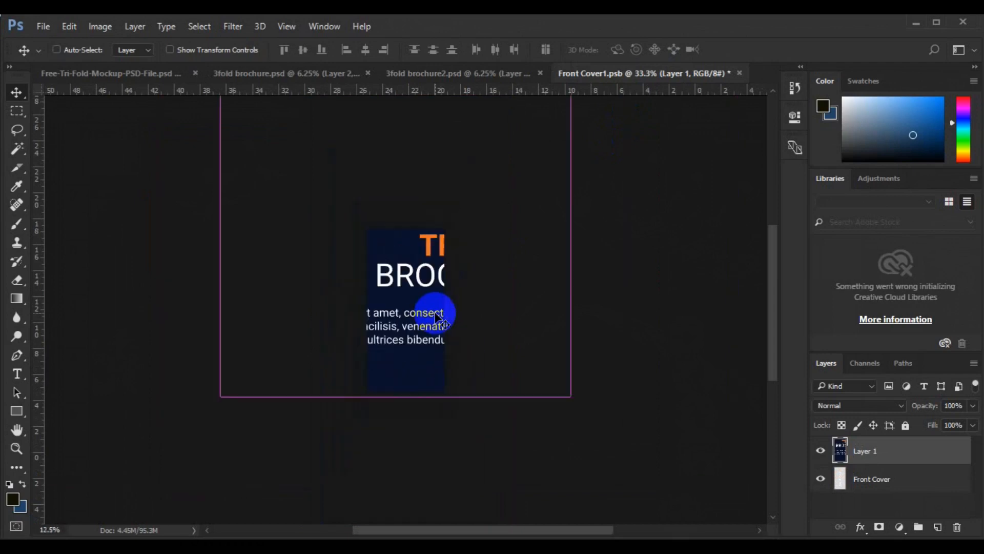
scroll(436, 318, "down", 1)
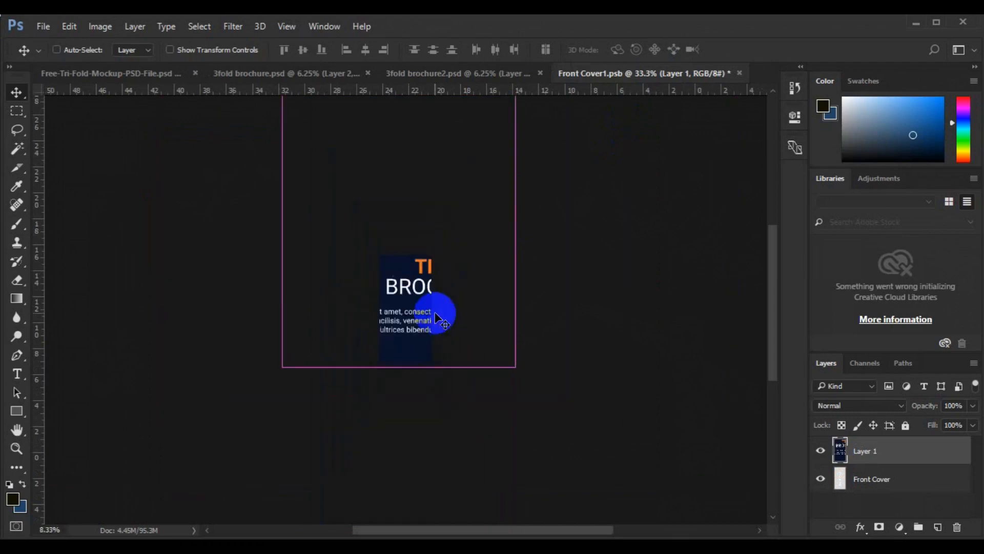
key("t")
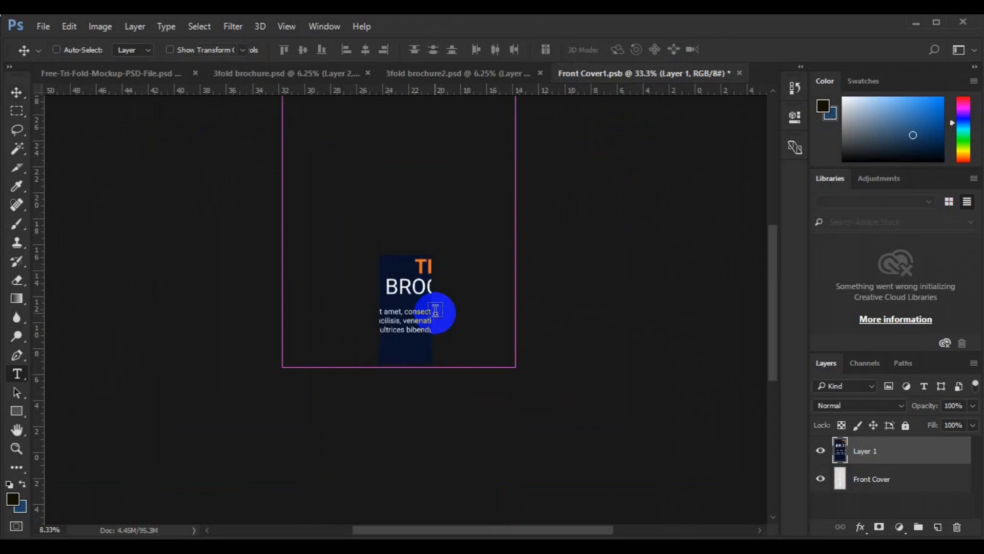
key("v")
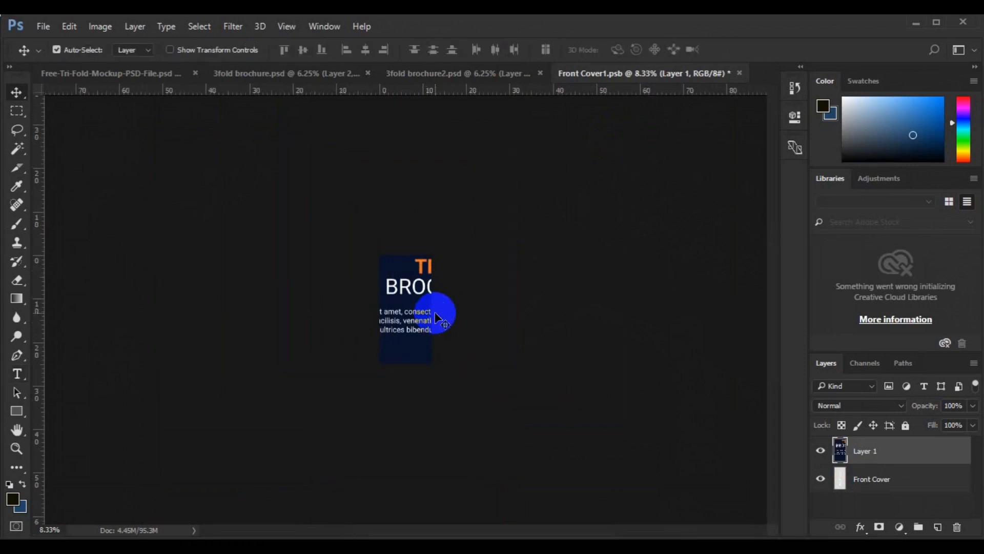
key("ctrl+t")
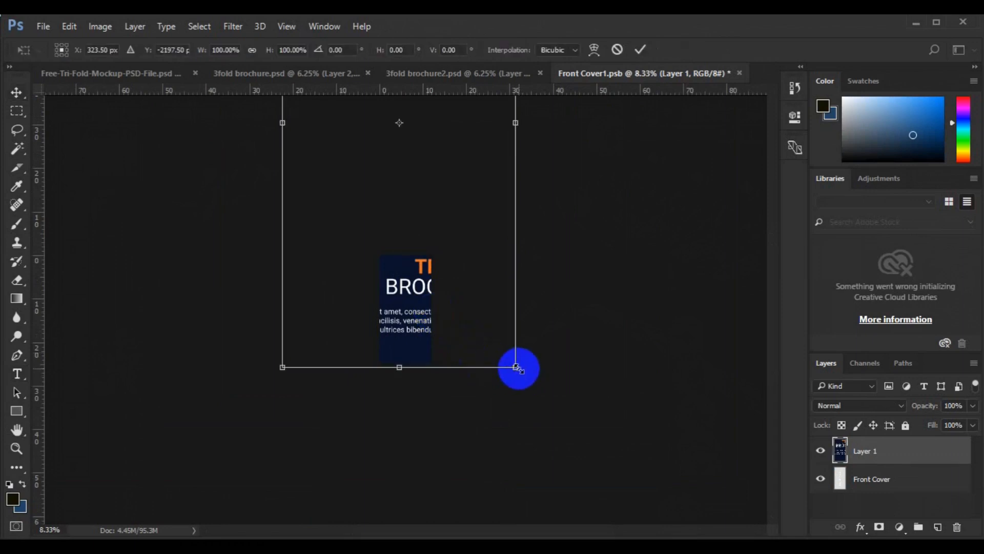
left_click_drag(516, 367, 412, 232)
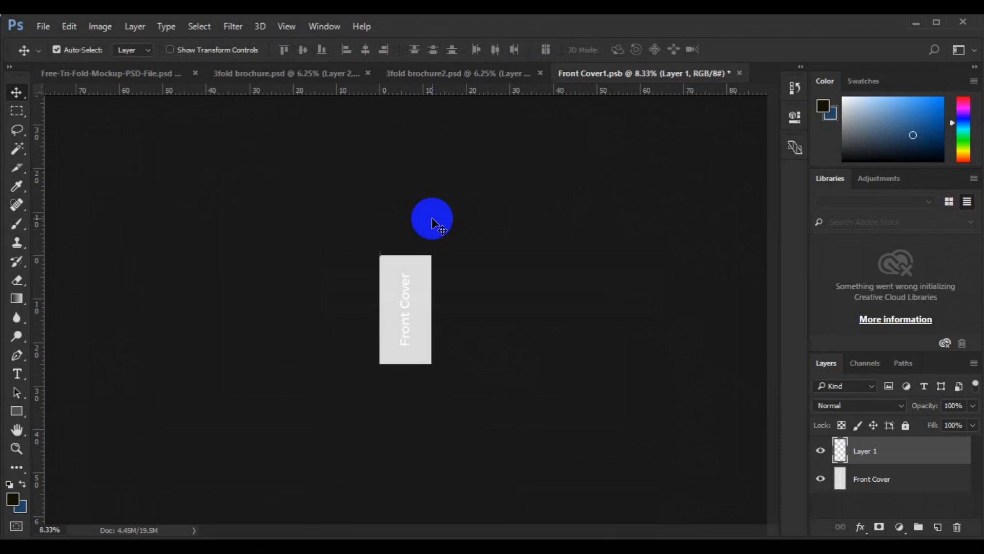
- Center the cover artwork on the whole canvas horizontally and vertically, and clear the selection
left_click(401, 299, "ctrl")
key("ctrl+a")
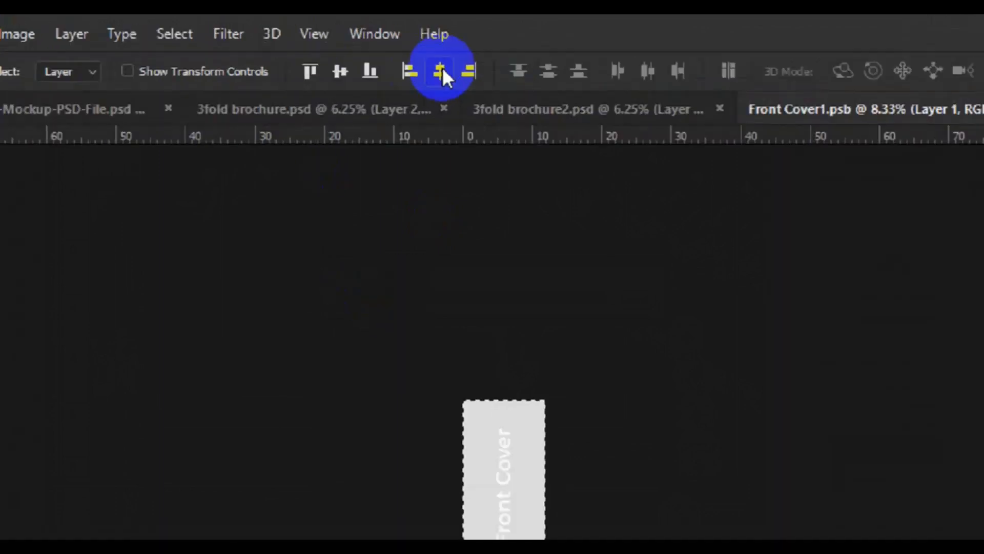
left_click(491, 83)
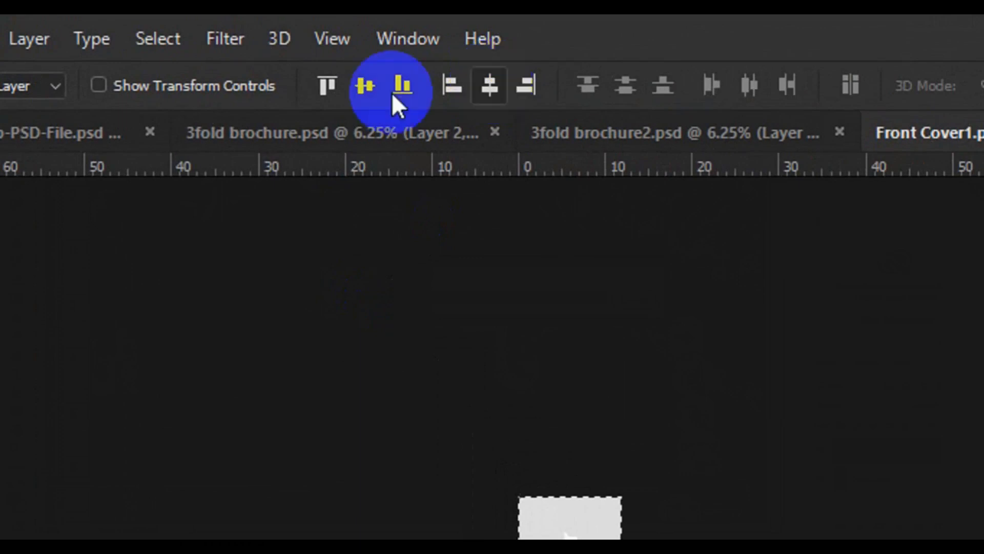
left_click(365, 85)
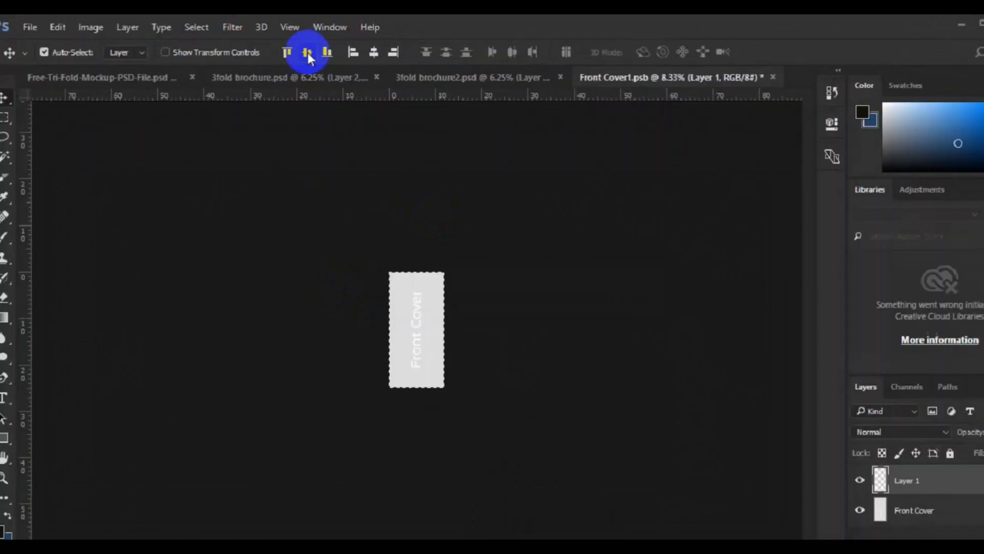
left_click(304, 51)
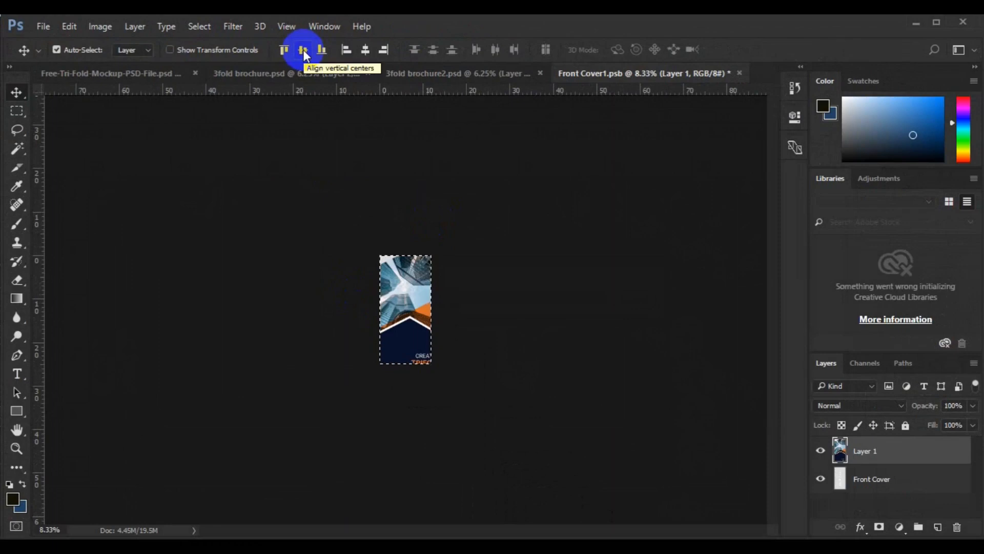
key("ctrl")
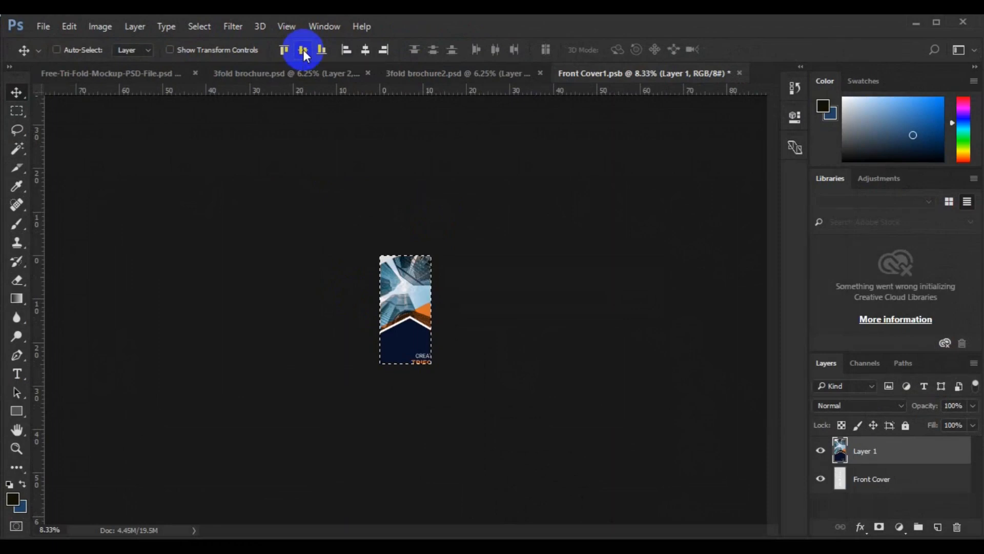
key("ctrl+d")
- Scale the cover artwork to about 60.6% around its center so it fills the canvas, and apply the transformation
key("ctrl")
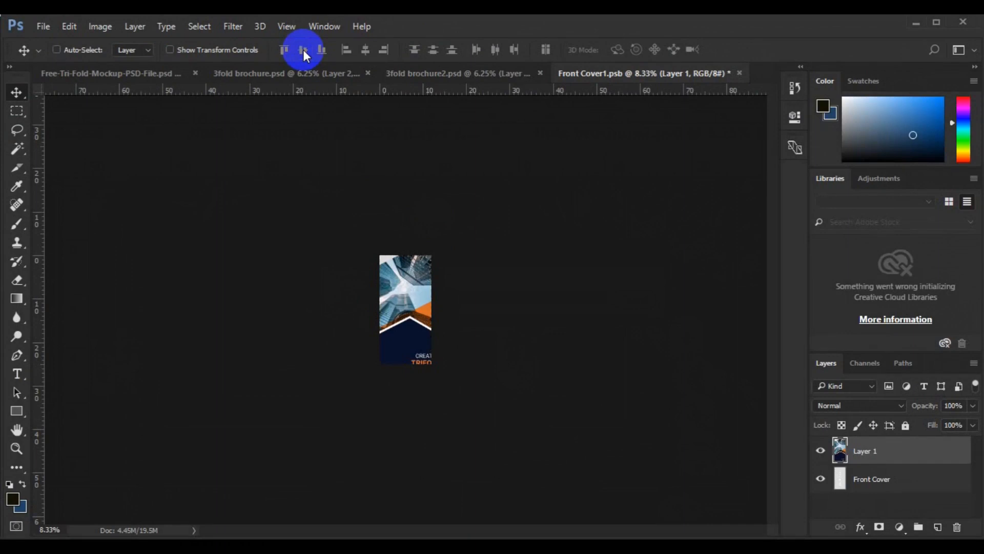
key("ctrl+t")
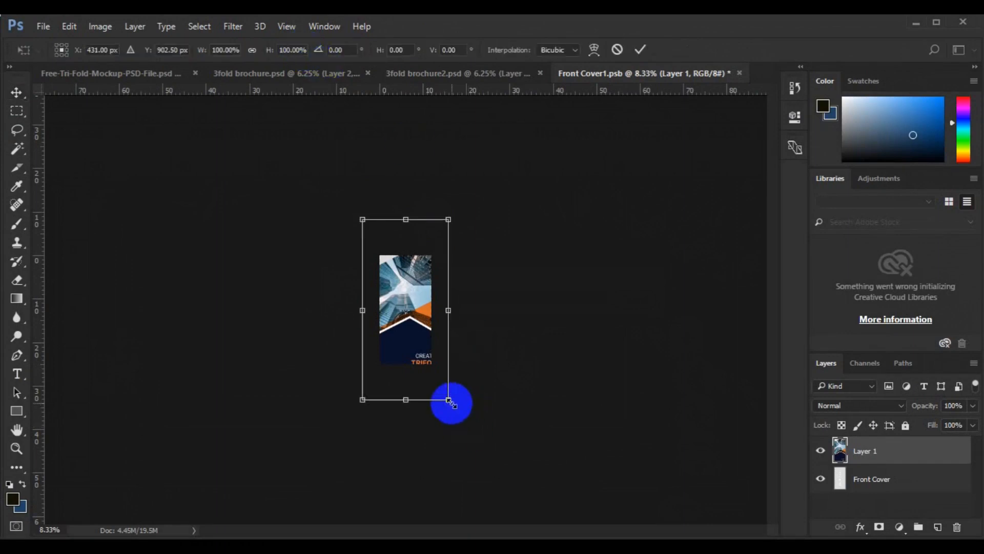
left_click_drag(449, 399, 437, 367)
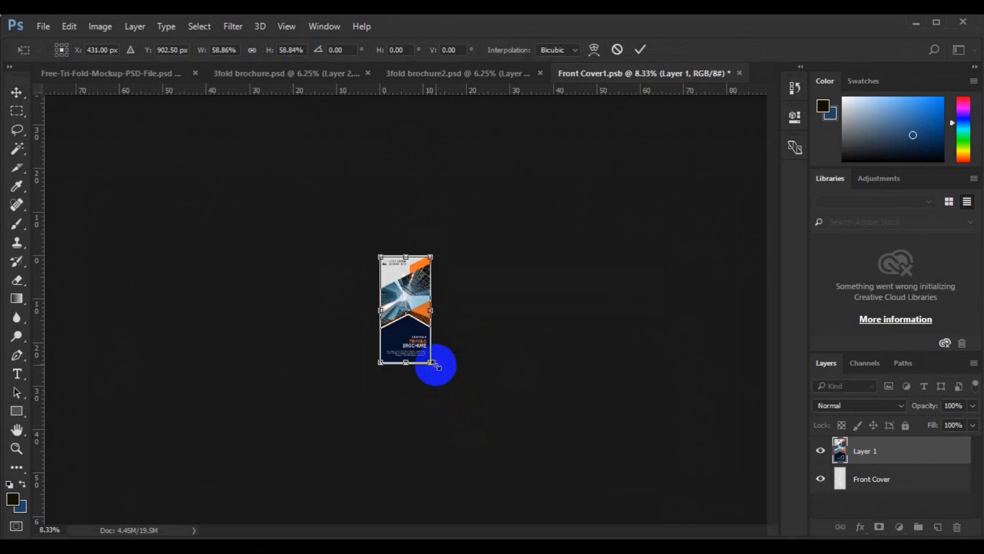
key("ctrl+plus")
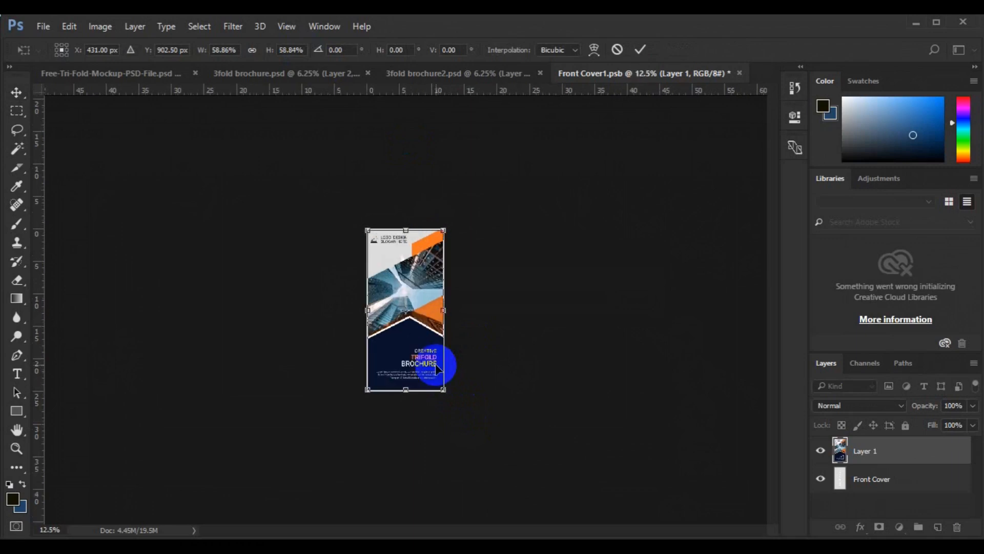
key("ctrl+plus")
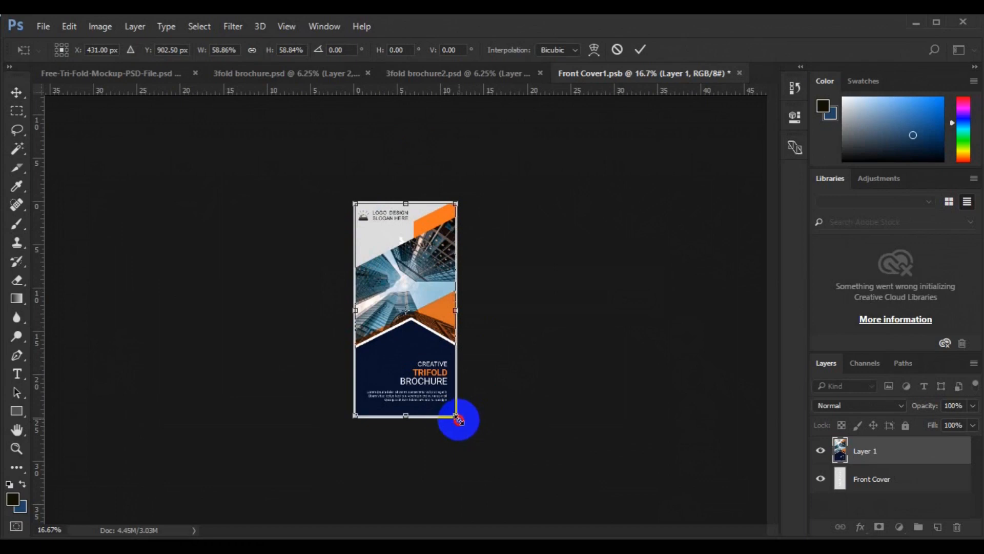
left_click_drag(459, 419, 460, 420)
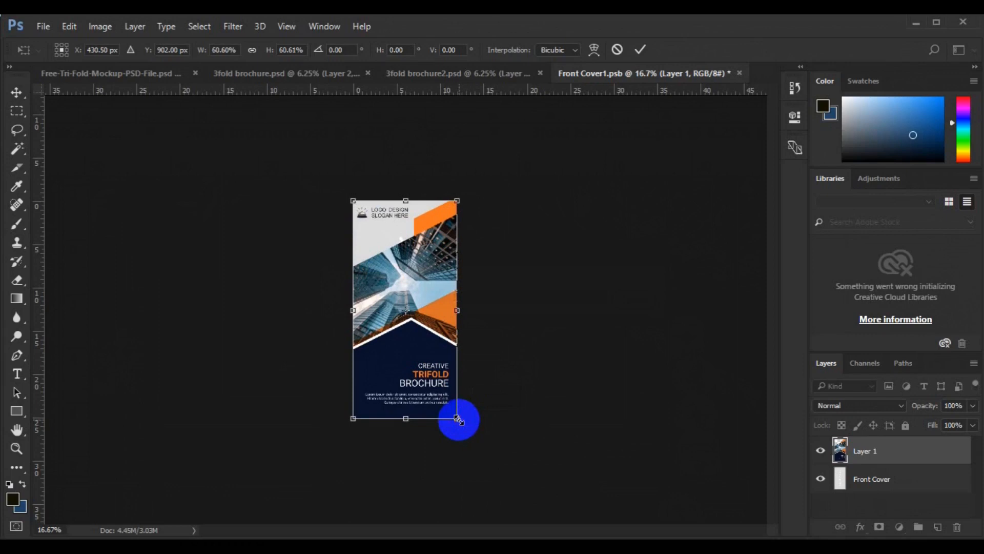
left_click(20, 90)
left_click(333, 206)
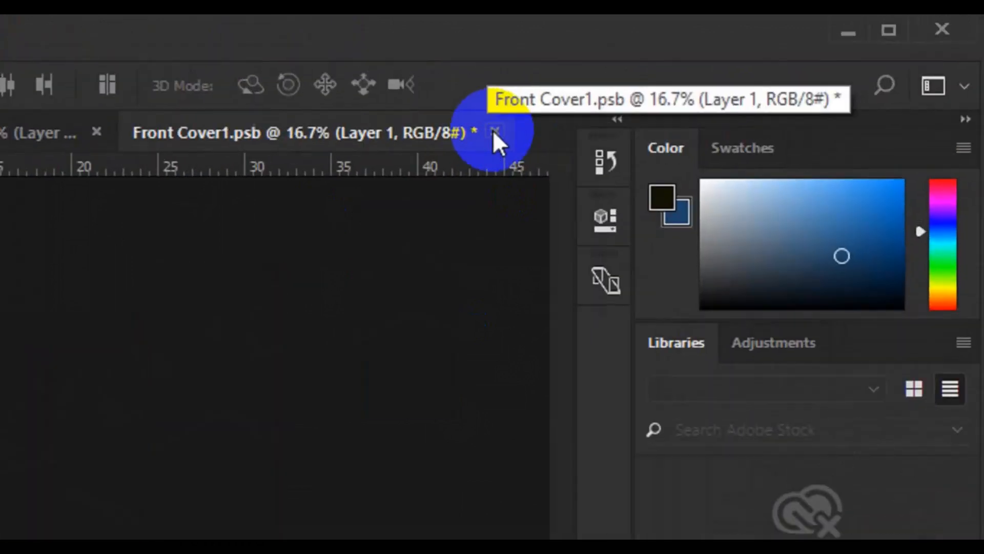
- Close Front Cover1.psb with its changes saved and return to the Free-Tri-Fold-Mockup-PSD-File.psd document
left_click(494, 132)
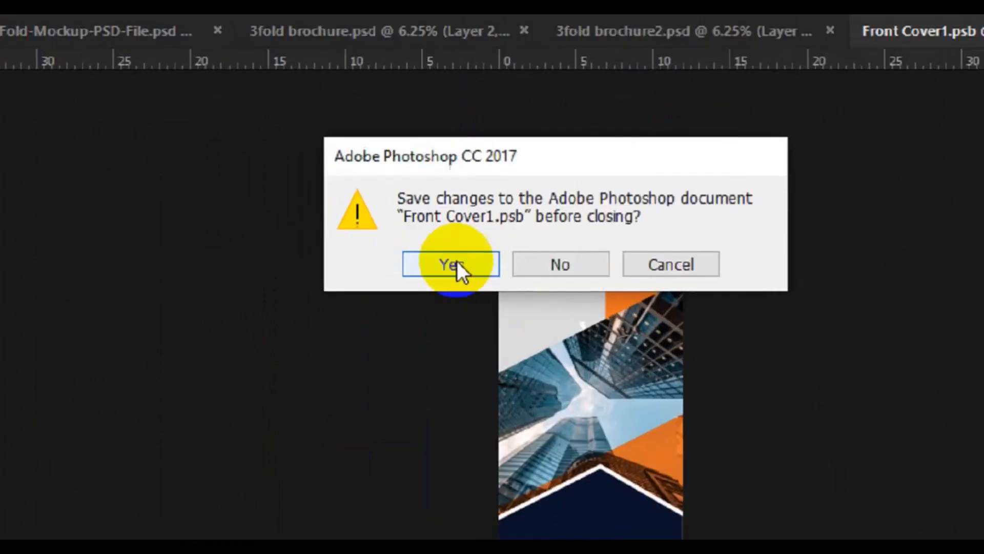
left_click(331, 204)
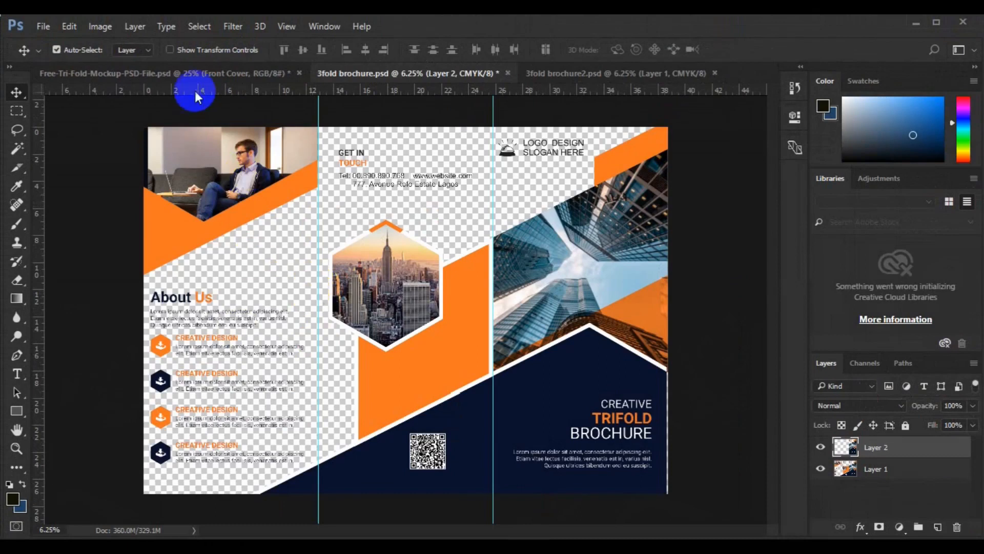
left_click(185, 73)
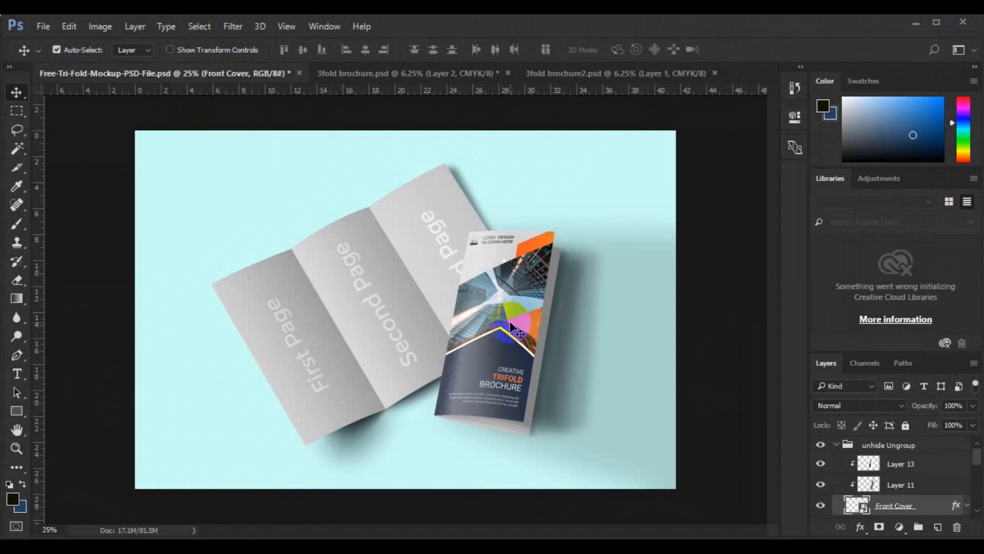
key("ctrl")
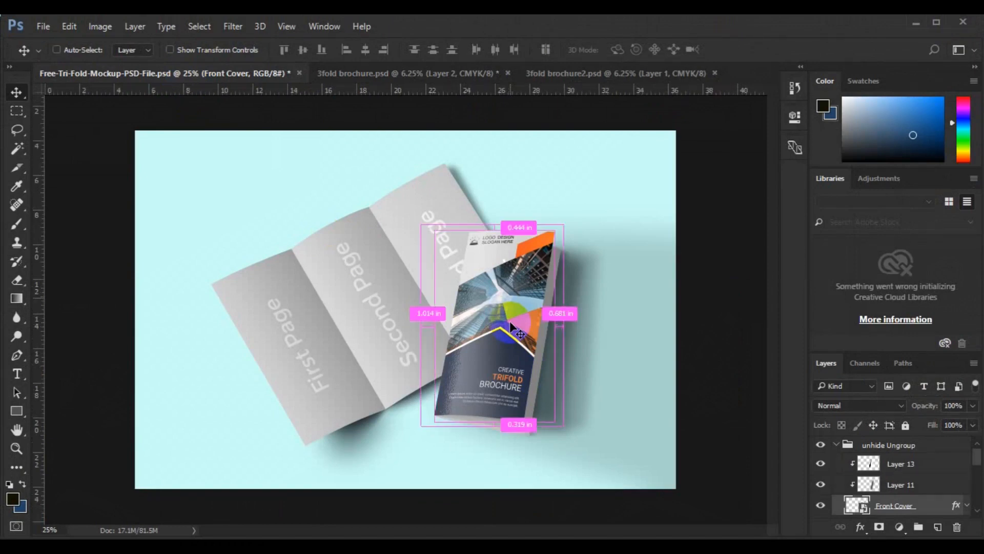
scroll(509, 320, "up", 1)
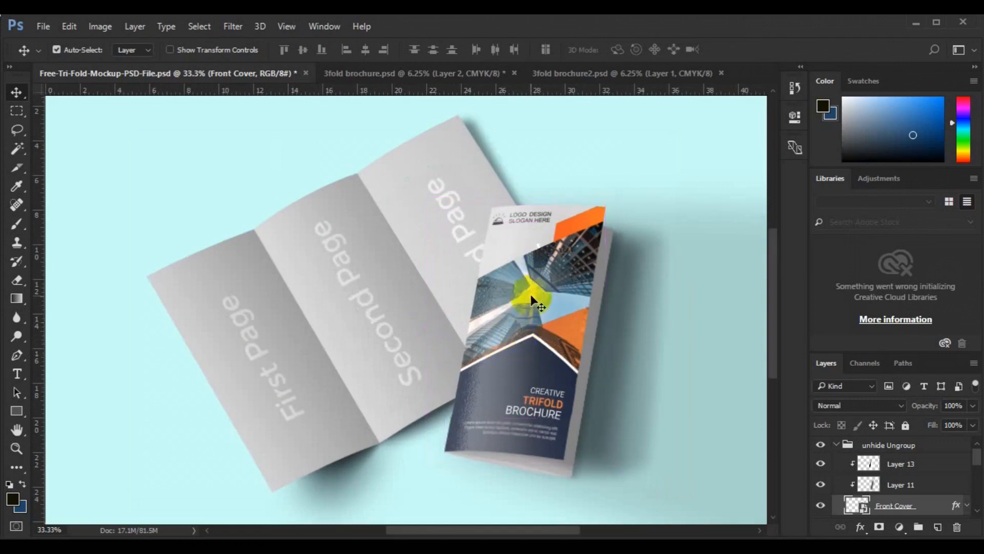
- Toggle the Middle Second Page layer off and on to identify it, and open its smart object contents
left_click_drag(979, 460, 979, 478)
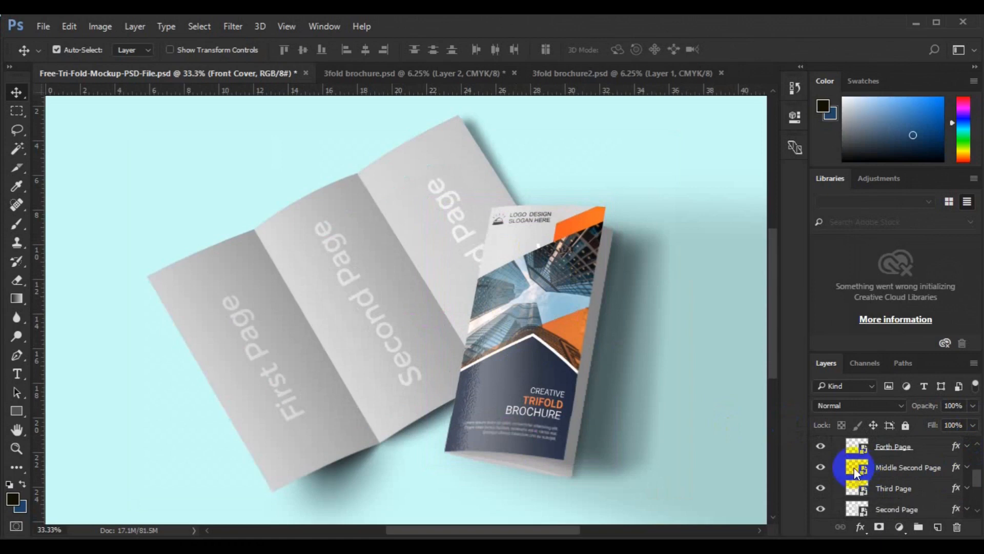
left_click(820, 469)
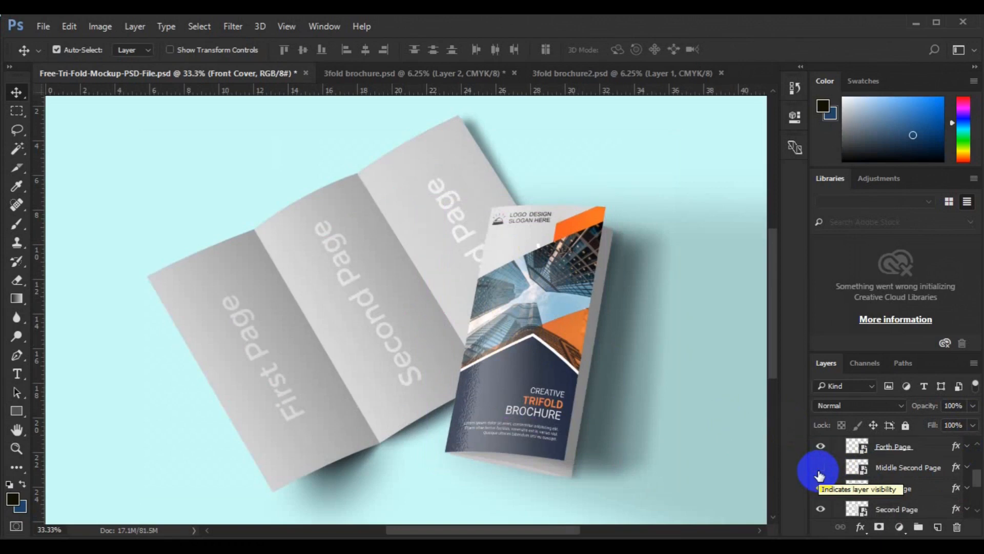
left_click(820, 468)
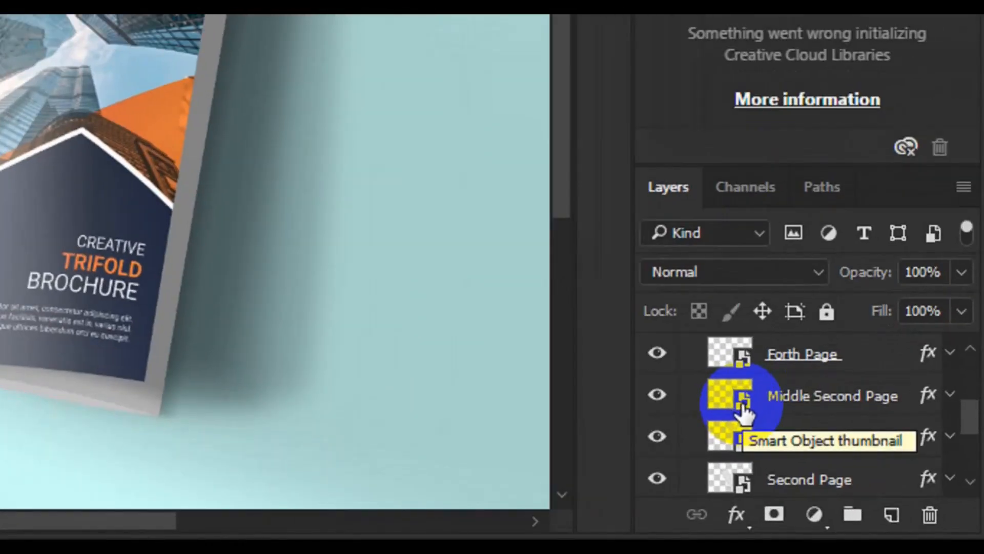
left_click(744, 405)
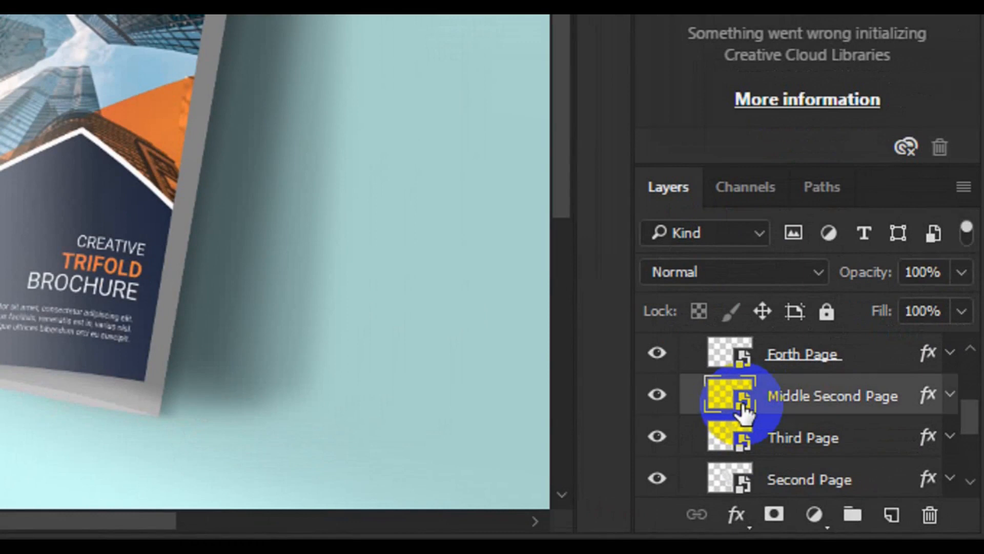
double_click(743, 405)
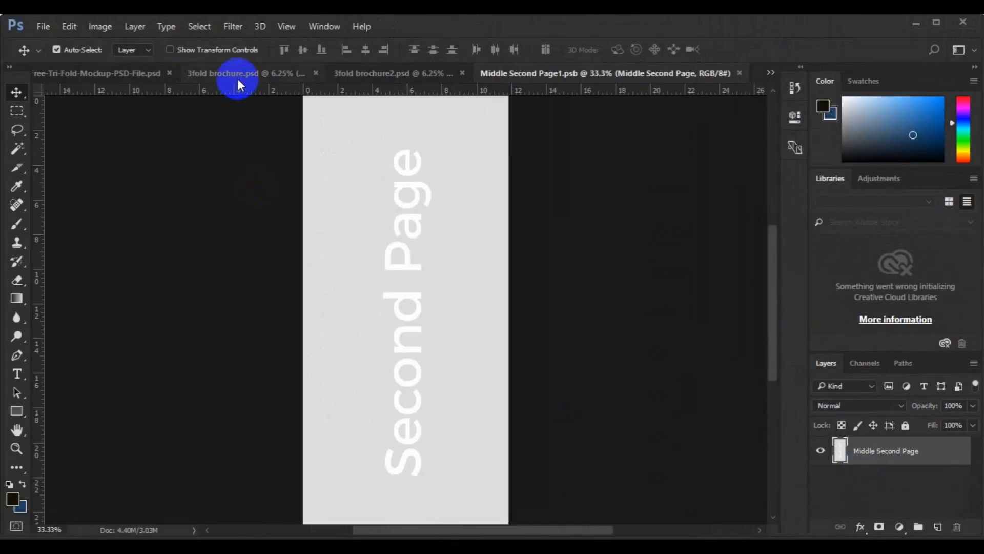
- In 3fold brochure.psd, make a rectangular selection of Layer 1's middle panel between the two guides, about 12.9 by 27.1 in
left_click(237, 75)
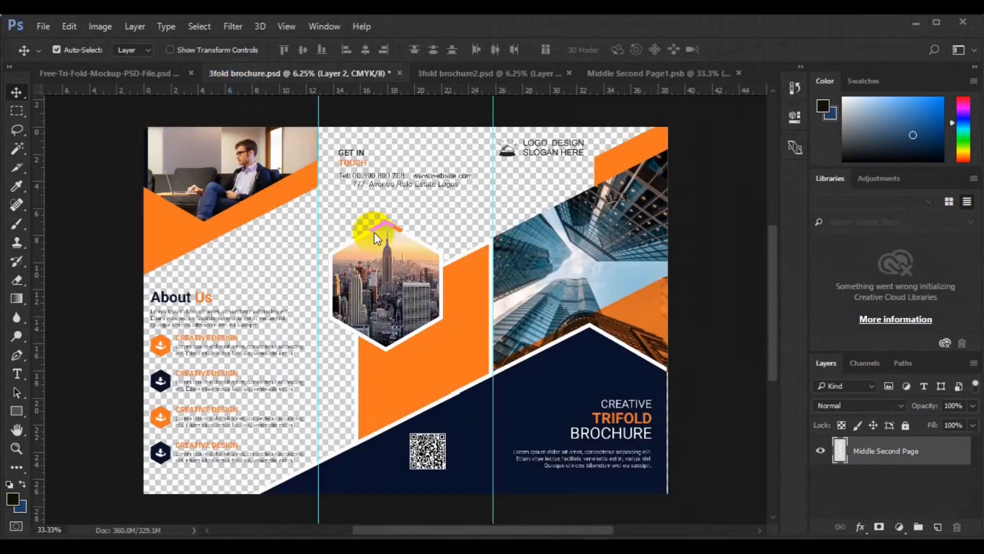
left_click(413, 370)
left_click(16, 114)
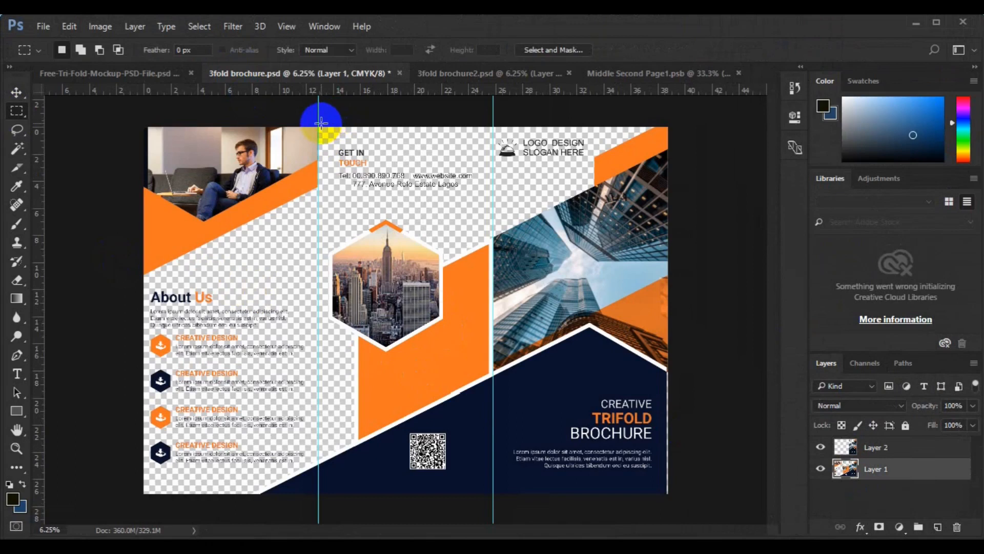
left_click_drag(318, 125, 493, 504)
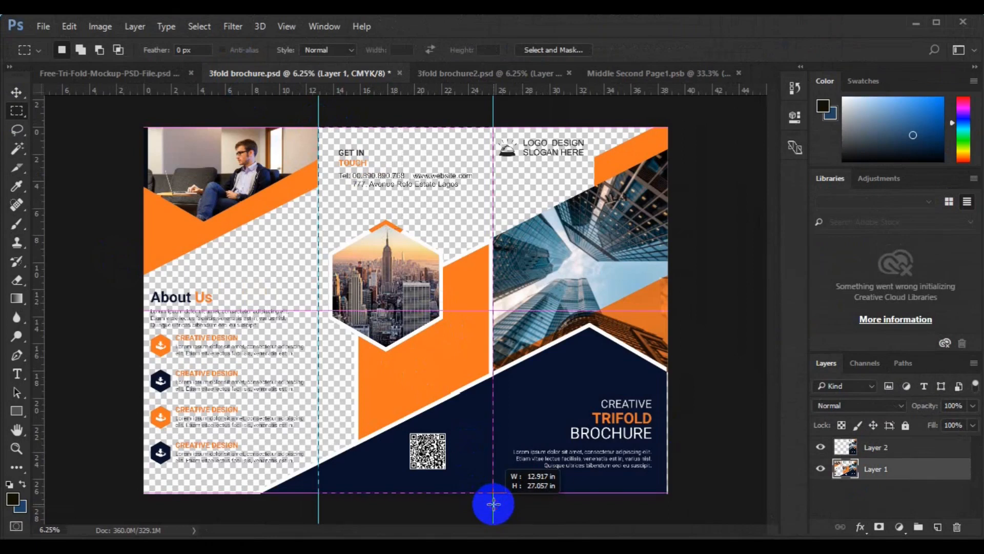
left_click_drag(493, 504, 493, 504)
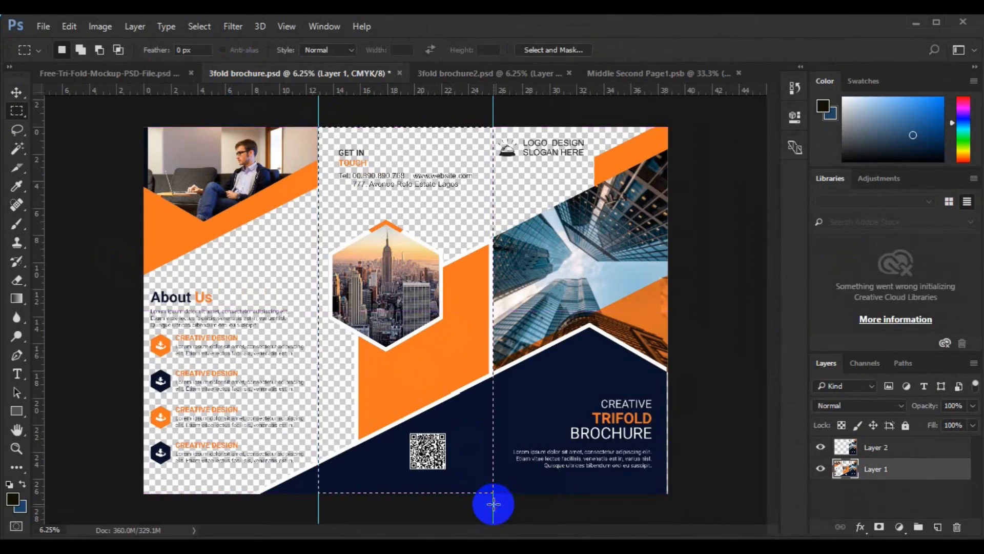
- Copy the selected middle panel to a new layer, clear the selection, and move the copy into Middle Second Page1.psb
key("ctrl+j")
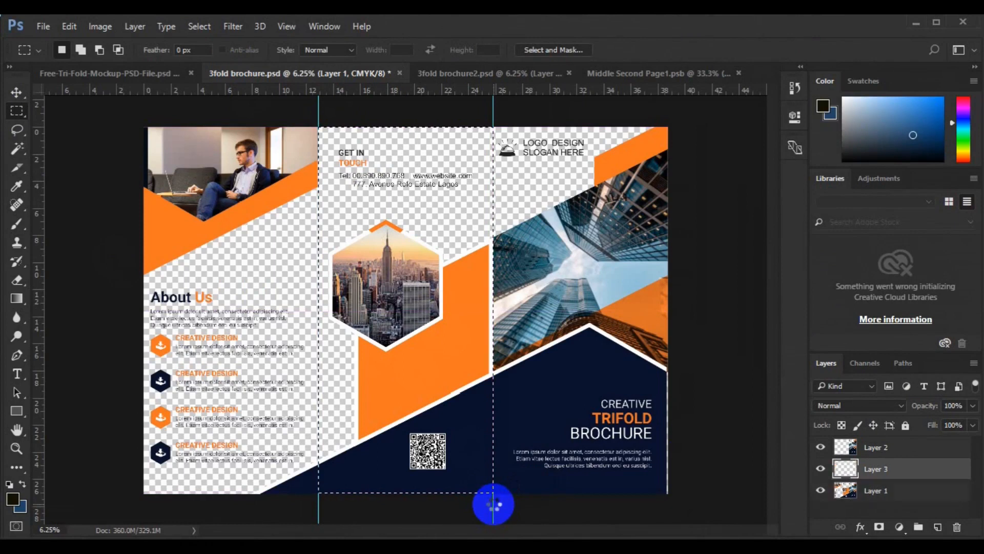
key("ctrl+d")
key("v")
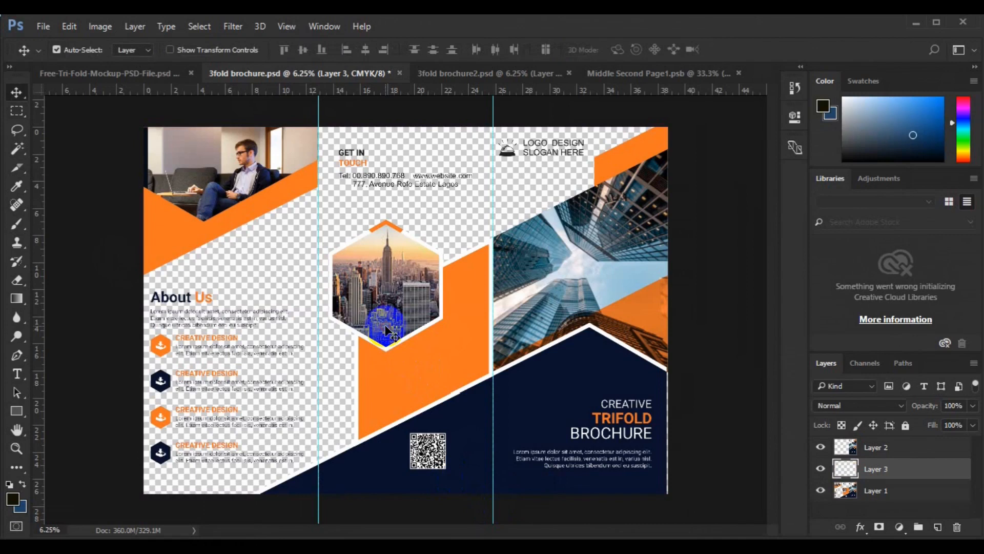
left_click_drag(386, 328, 615, 79)
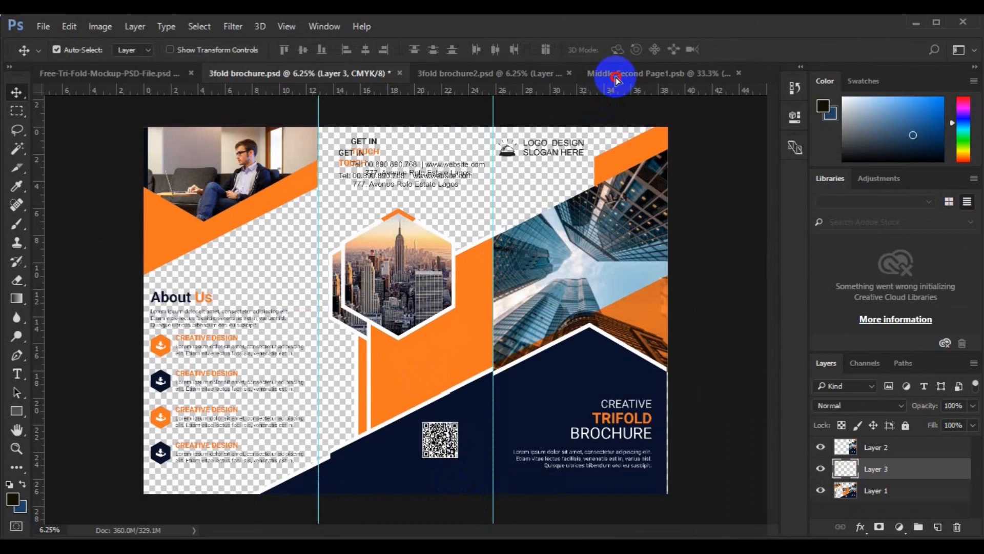
left_click(616, 77)
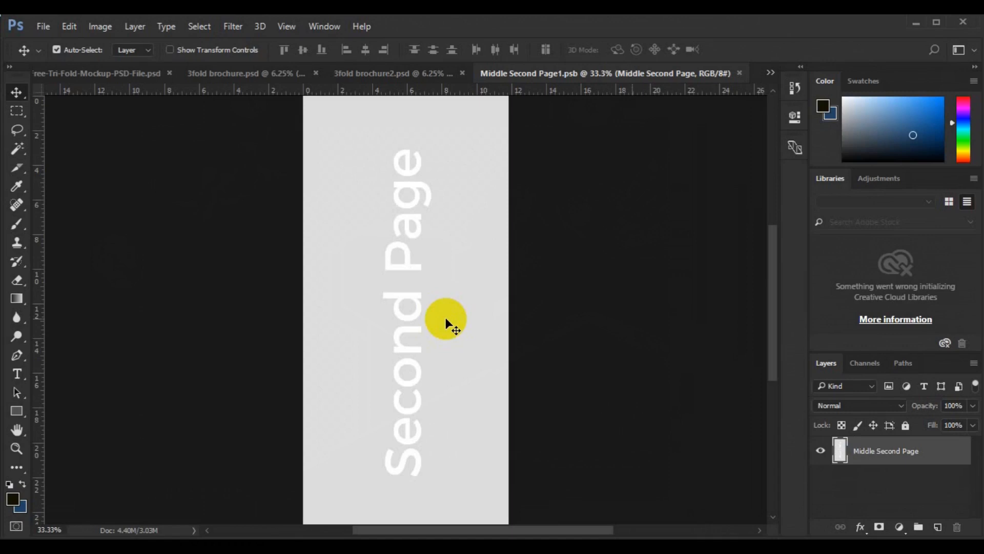
left_click_drag(446, 320, 424, 355)
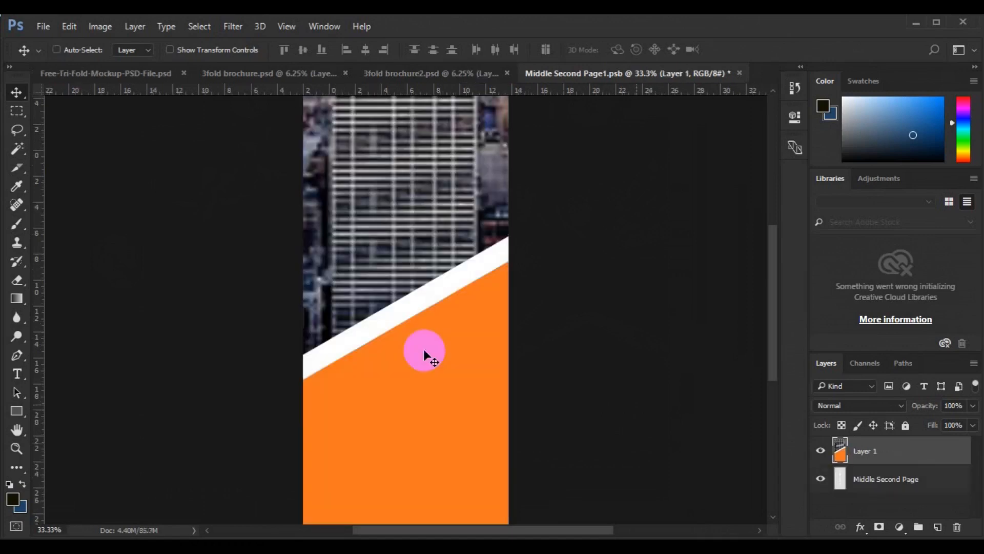
- Scale the oversized panel artwork in Middle Second Page1.psb to about 24% around its center and apply the transformation
key("ctrl+minus")
key("ctrl+minus")
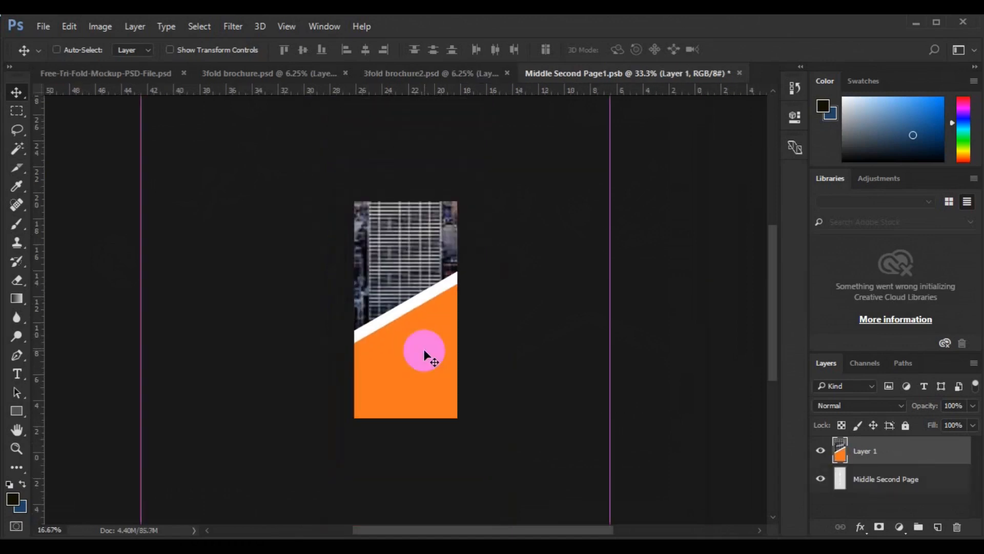
key("ctrl+minus")
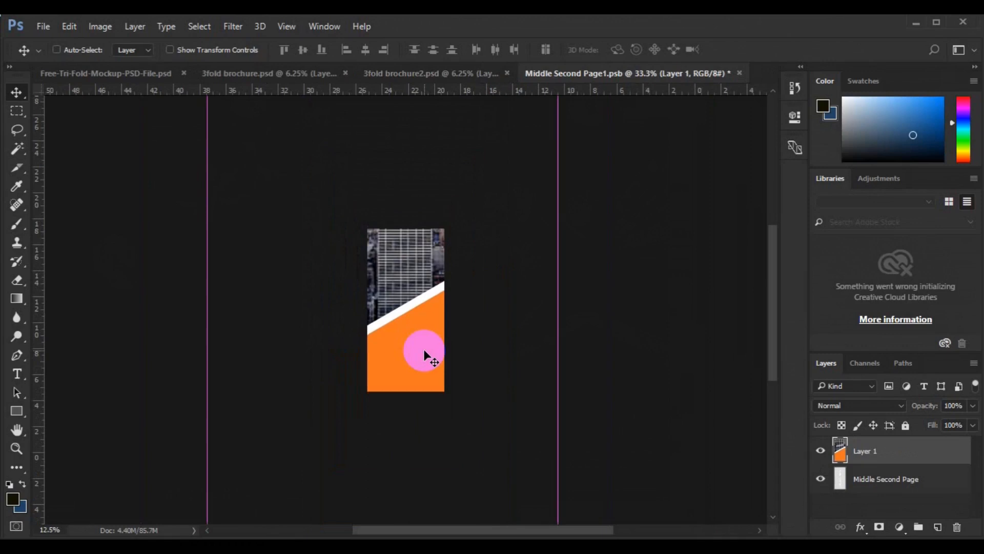
key("ctrl+minus")
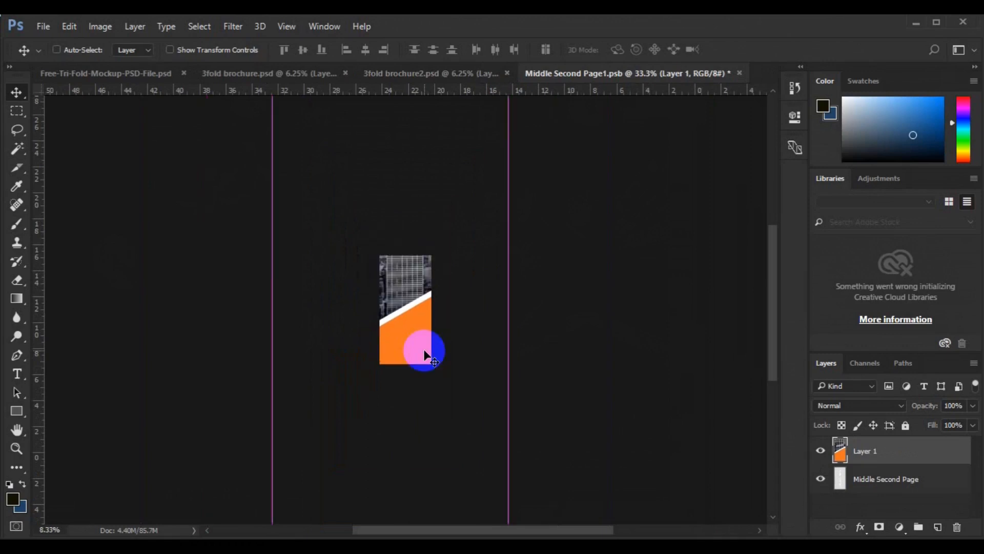
key("ctrl+minus")
key("ctrl+minus")
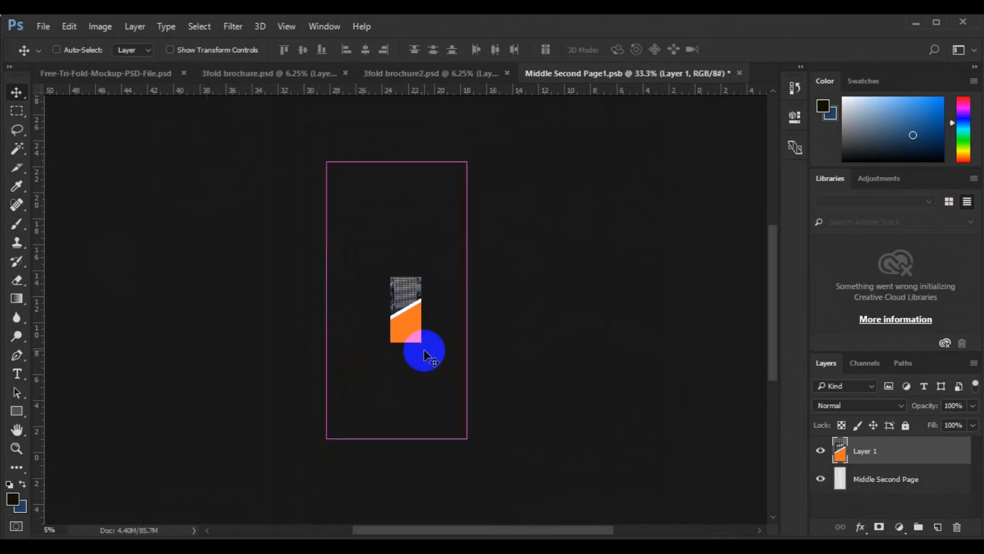
key("ctrl+minus")
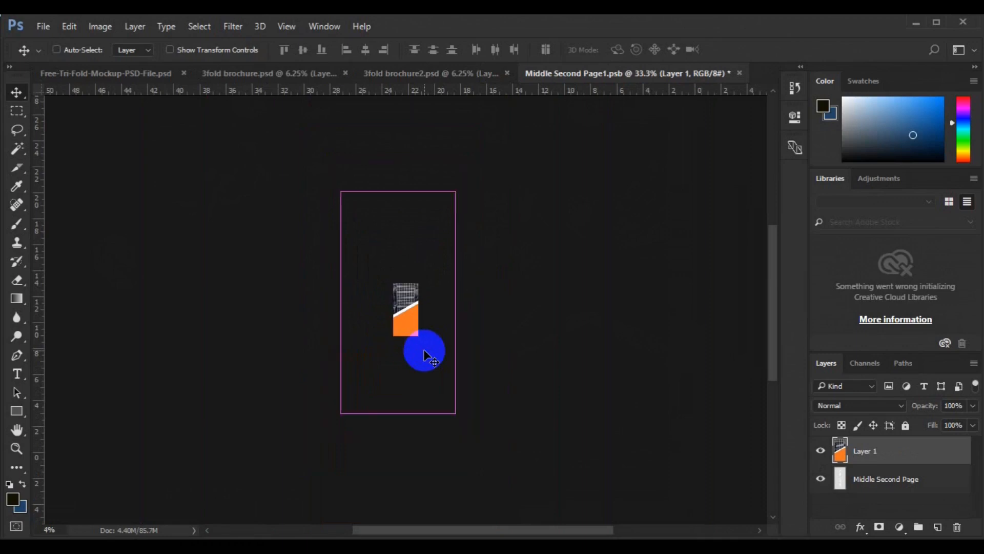
key("ctrl+minus")
key("ctrl+minus")
key("t")
key("Escape")
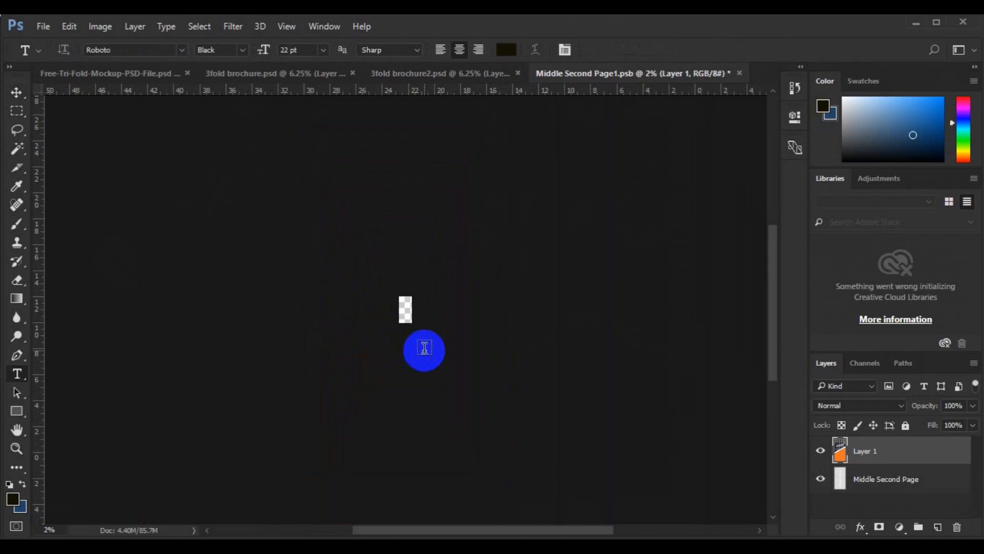
key("v")
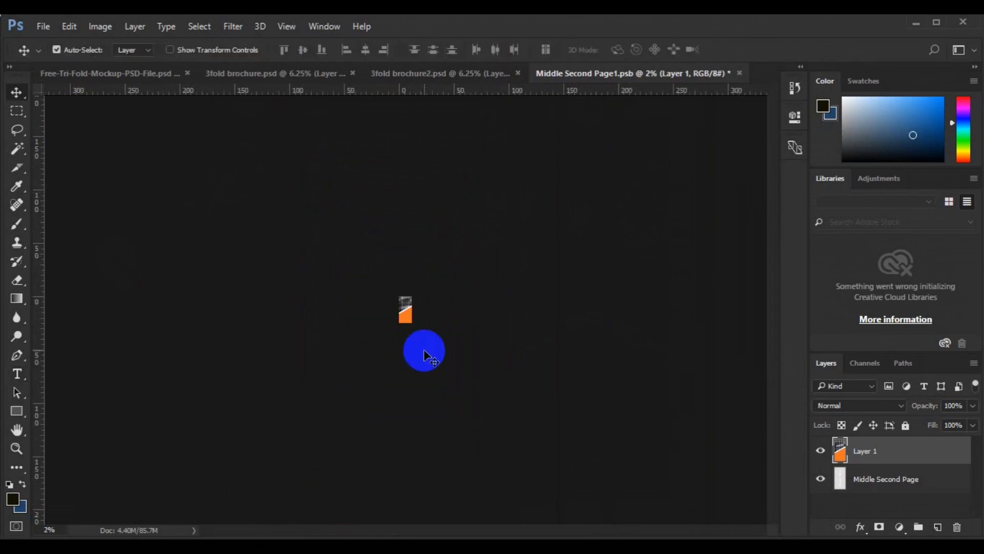
key("ctrl+t")
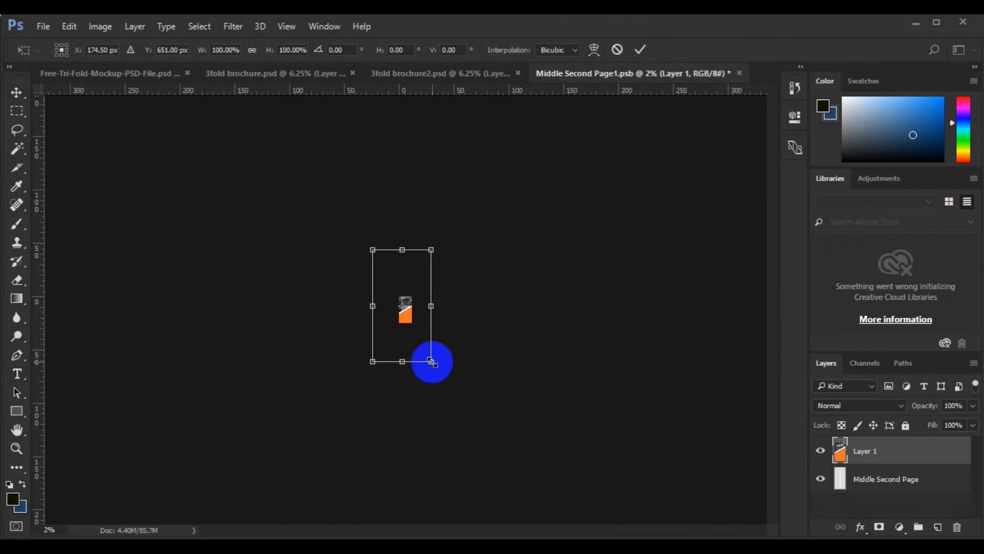
left_click_drag(433, 362, 410, 322)
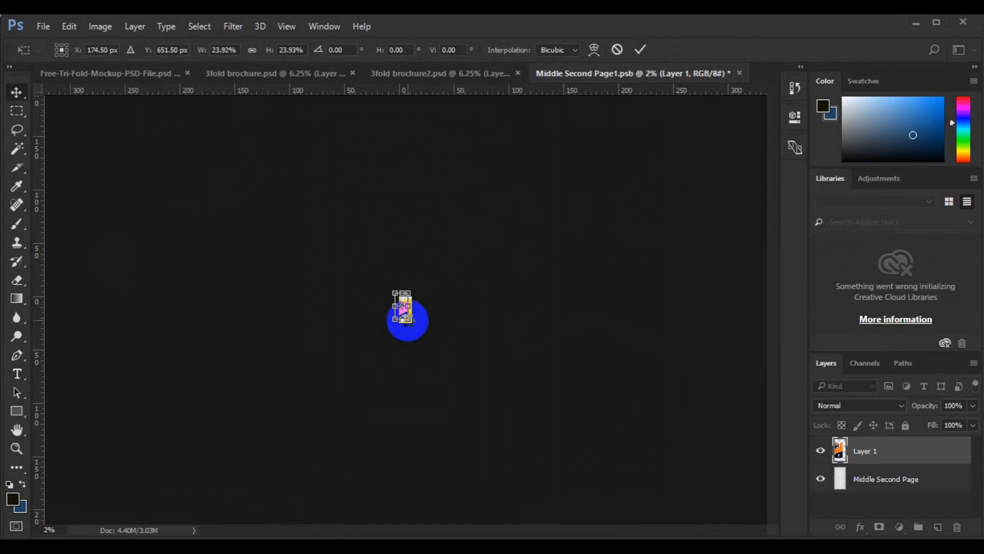
double_click(408, 320)
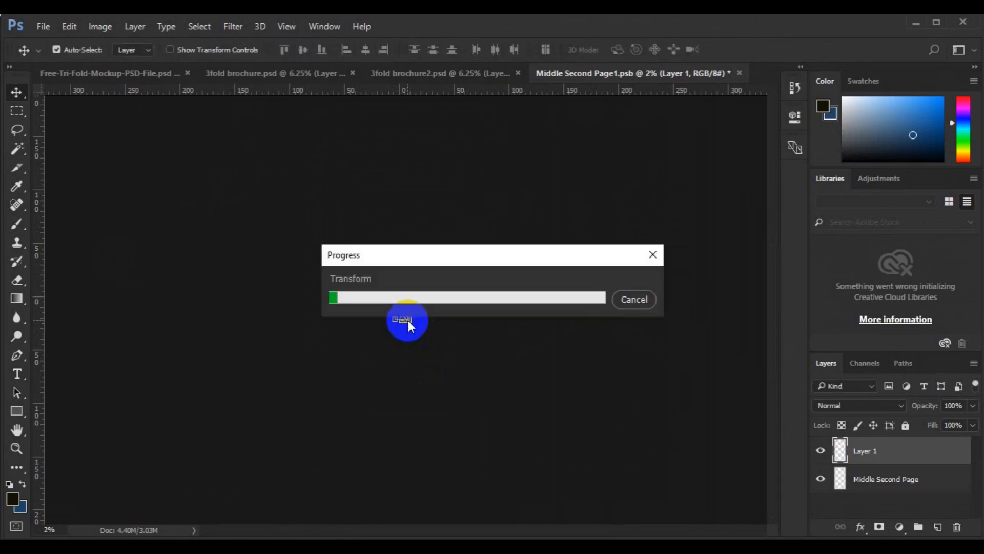
left_click(408, 321)
- Center the panel artwork vertically and horizontally on the entire canvas, and clear the selection
key("ctrl")
key("ctrl+0")
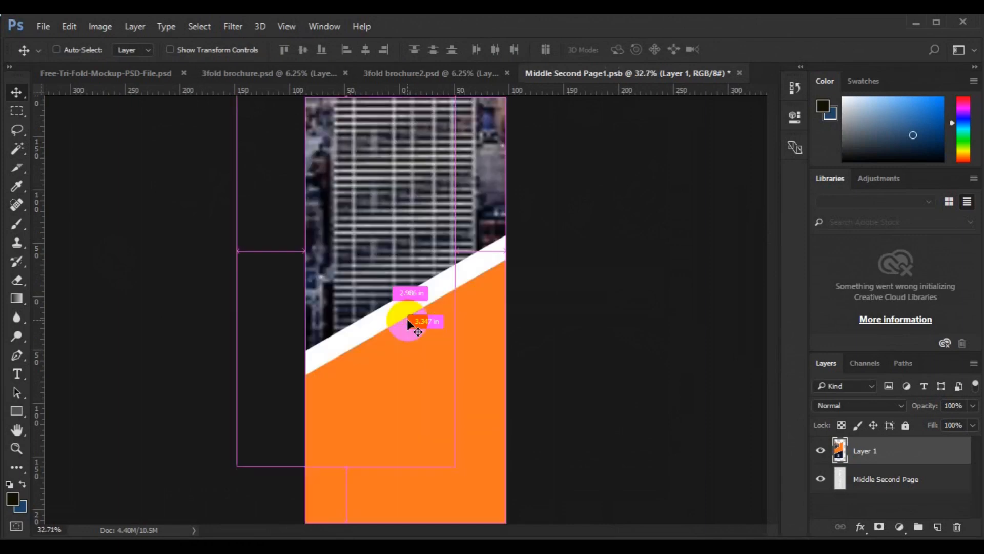
key("ctrl")
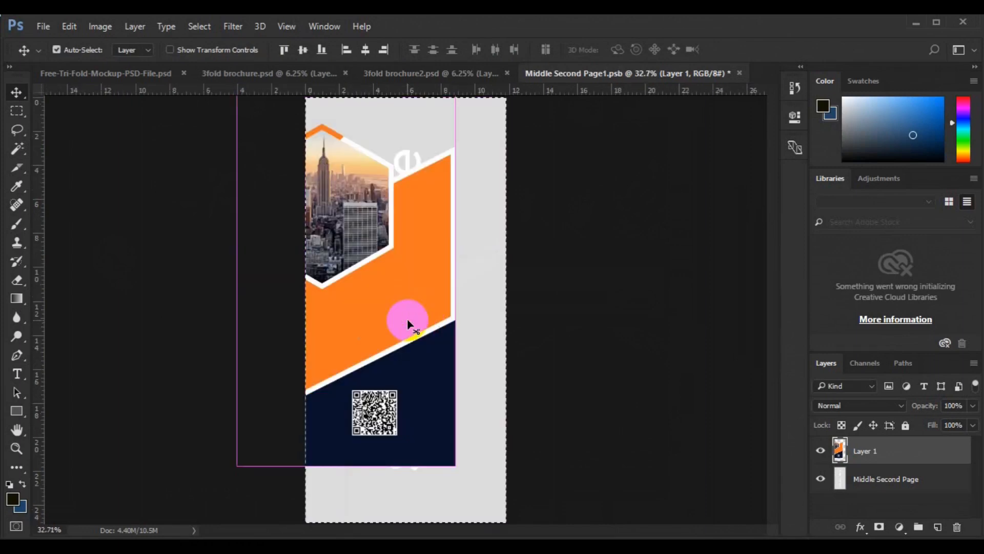
key("ctrl+a")
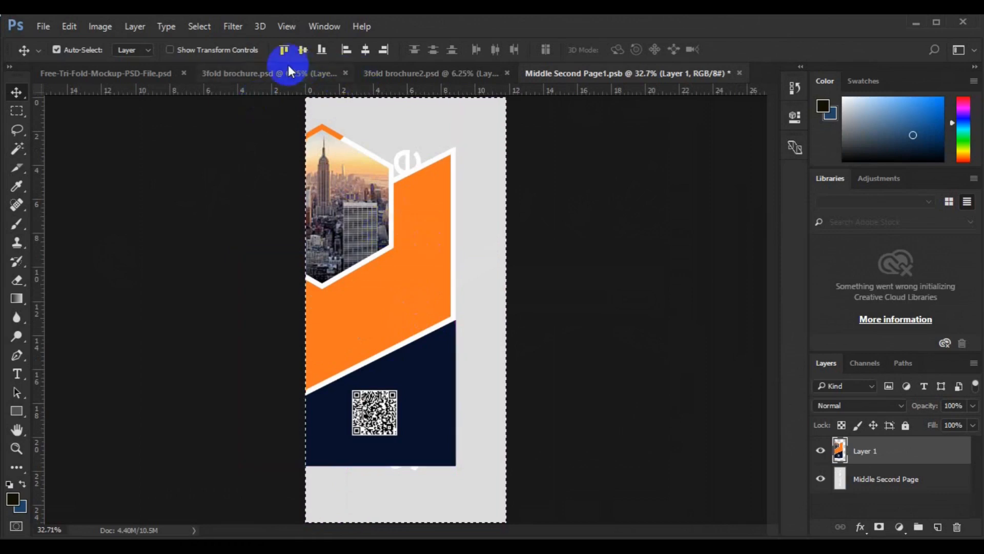
left_click(368, 53)
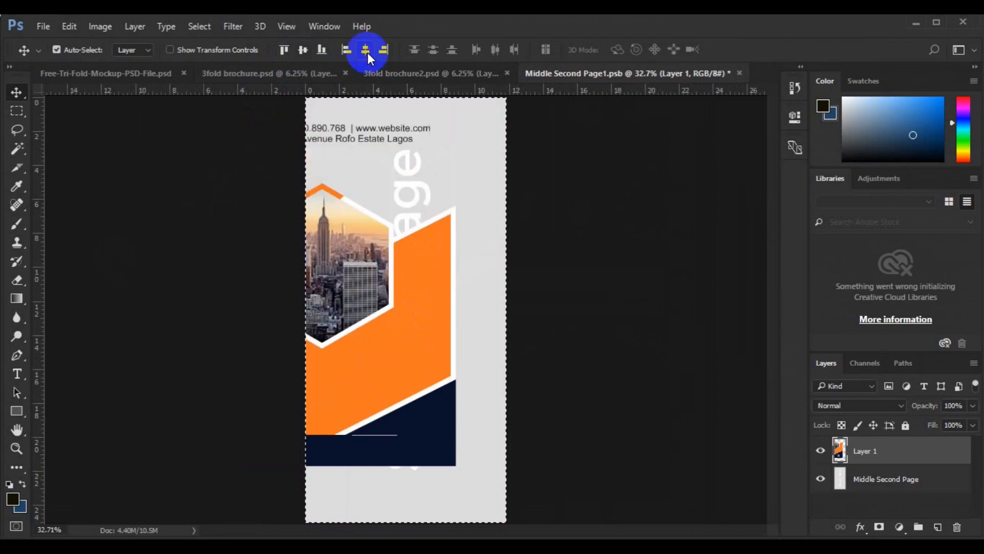
left_click(367, 53)
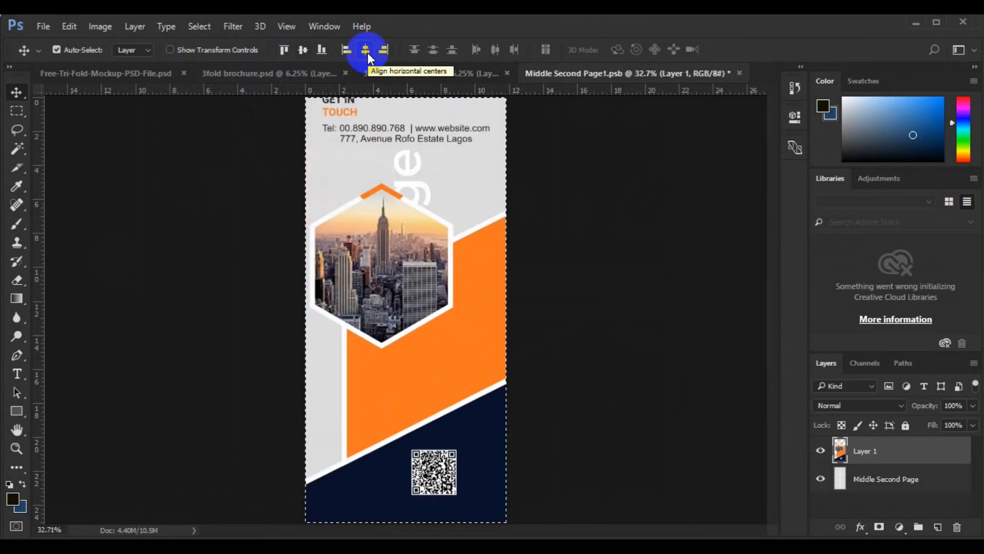
key("ctrl+d")
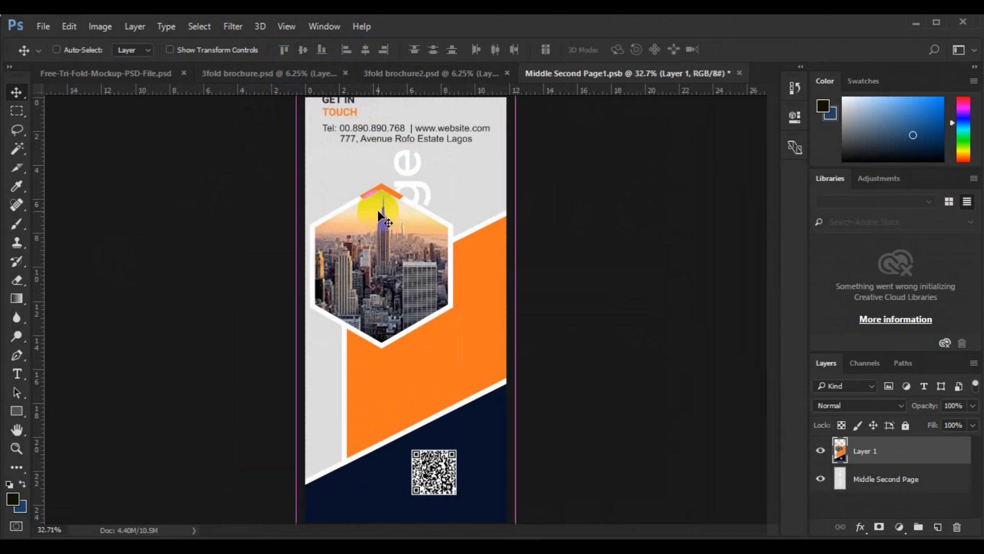
- Narrow the panel artwork to about 92% width from both sides so it matches the canvas edges, keeping 100% height, and apply it
key("ctrl+t")
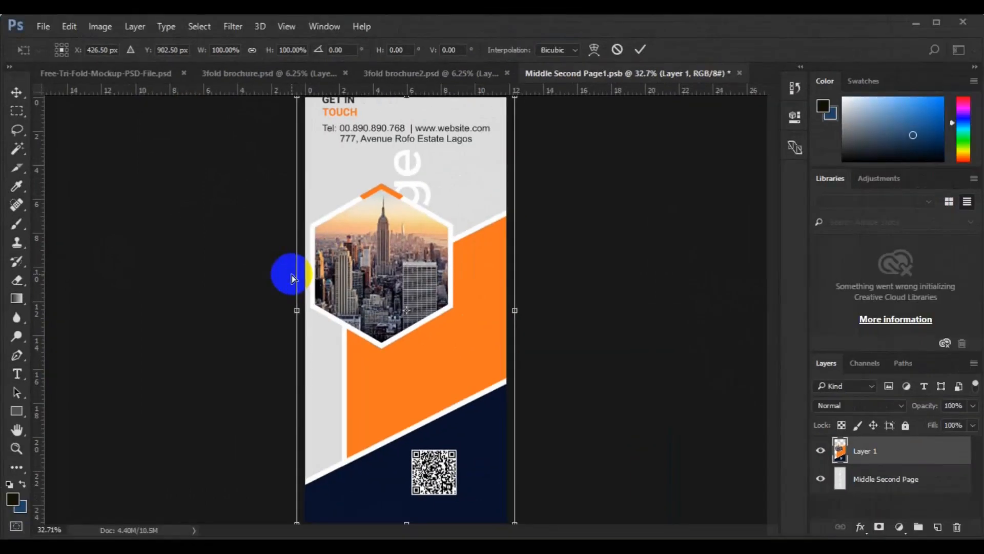
key("ctrl+minus")
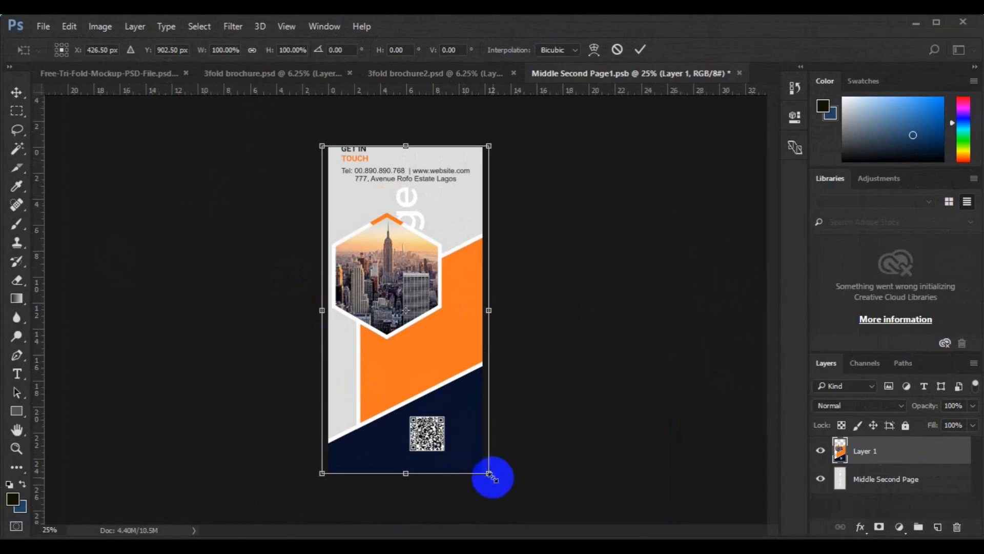
left_click_drag(489, 474, 492, 480)
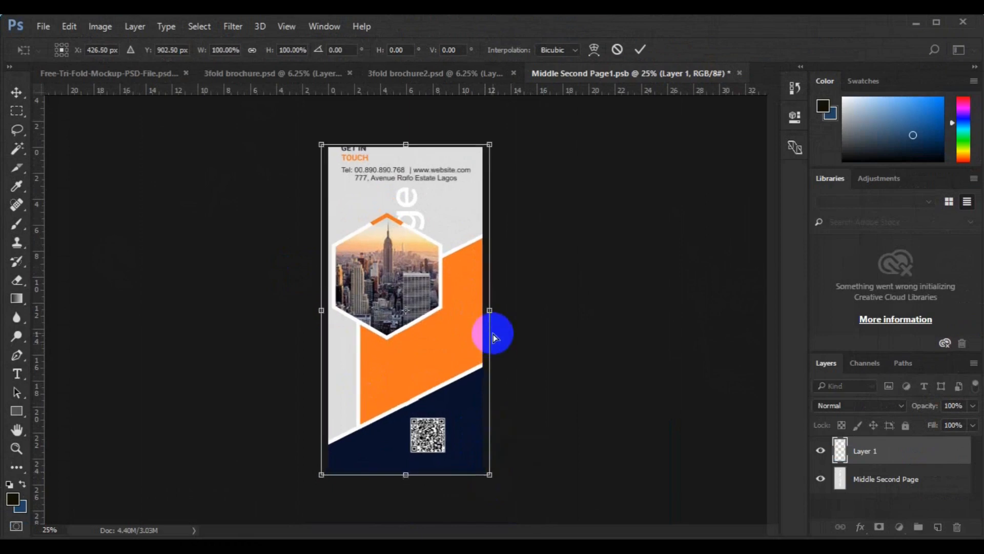
key("ctrl+z")
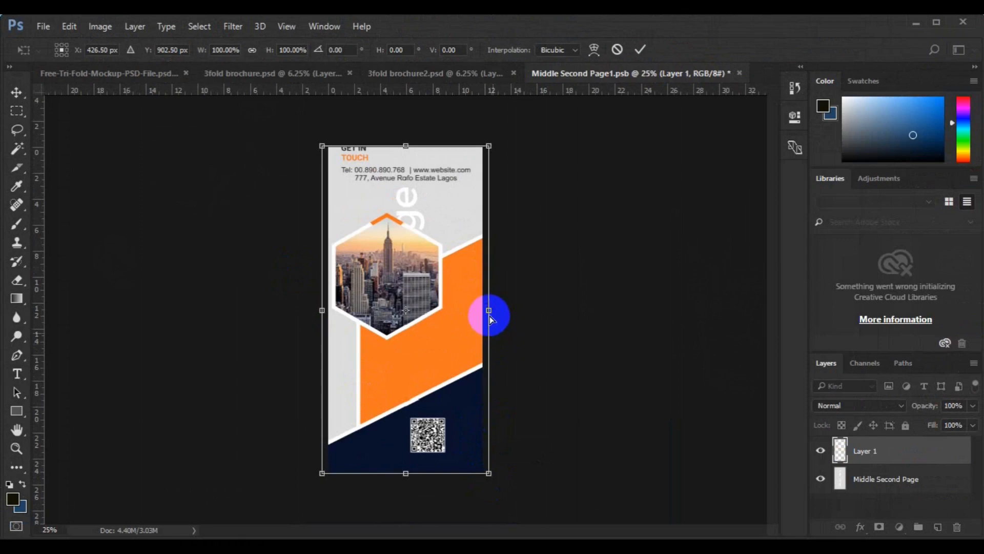
left_click_drag(490, 310, 483, 310)
left_click_drag(320, 313, 328, 314)
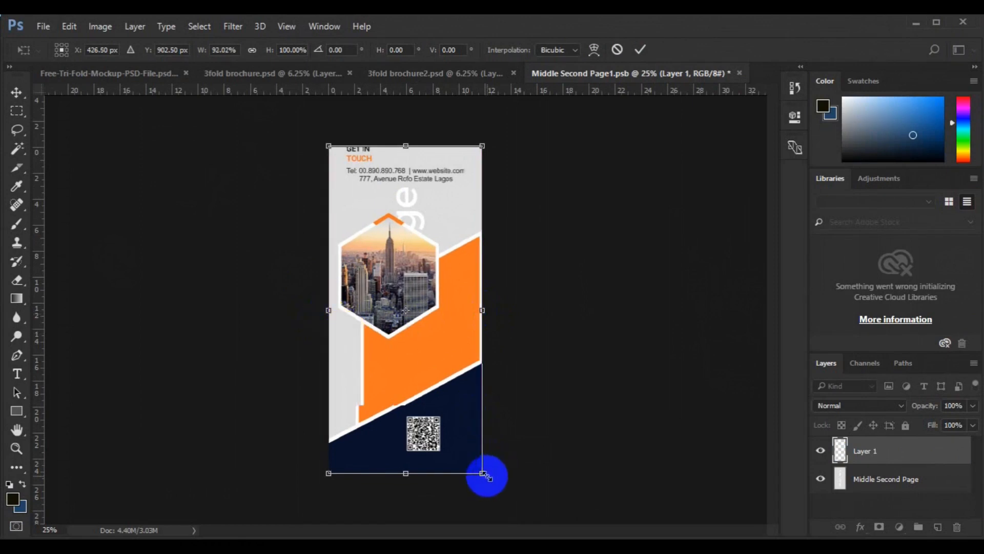
left_click_drag(486, 475, 485, 473)
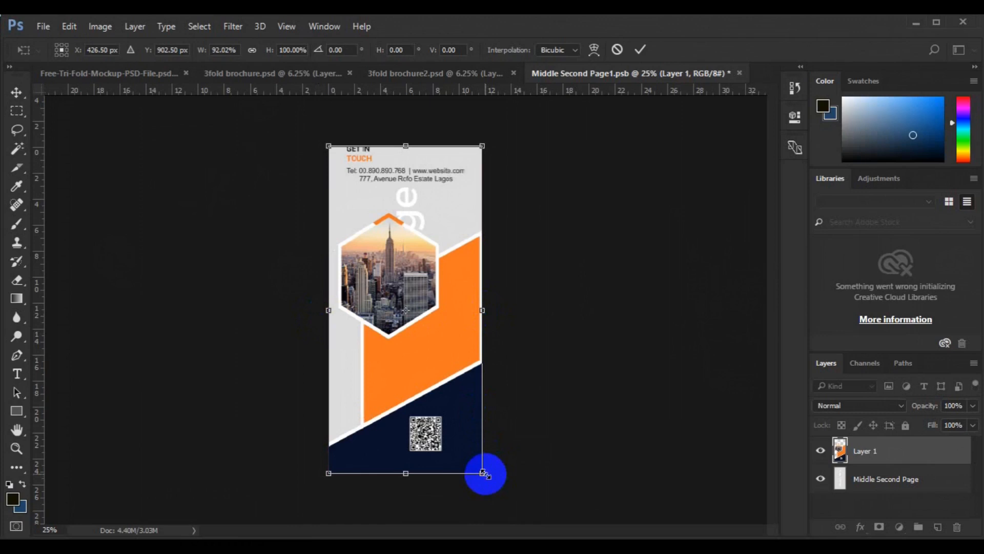
key("Return")
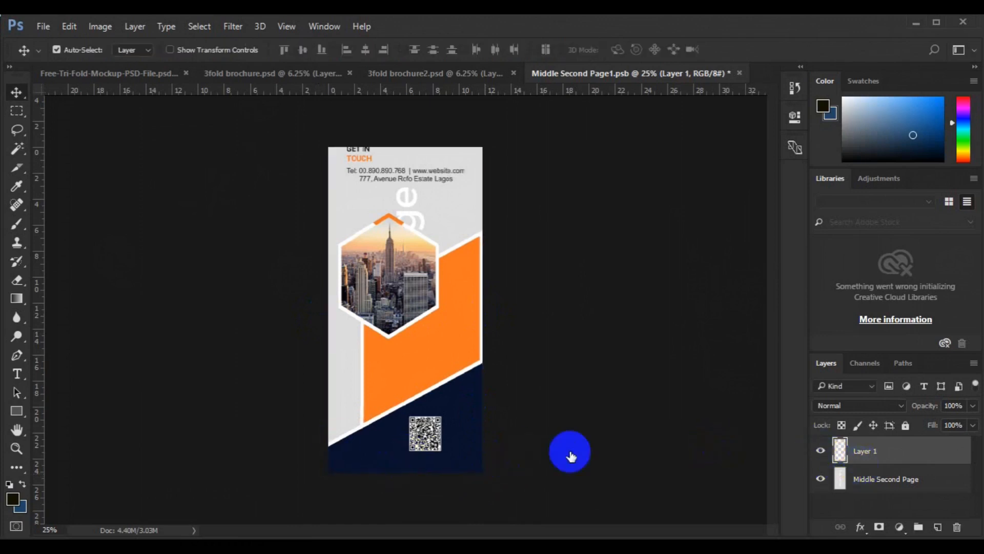
- Draw a white-filled rectangle, about 1001 by 1916 px, covering the canvas between the panel artwork and the Middle Second Page layer
left_click(460, 444)
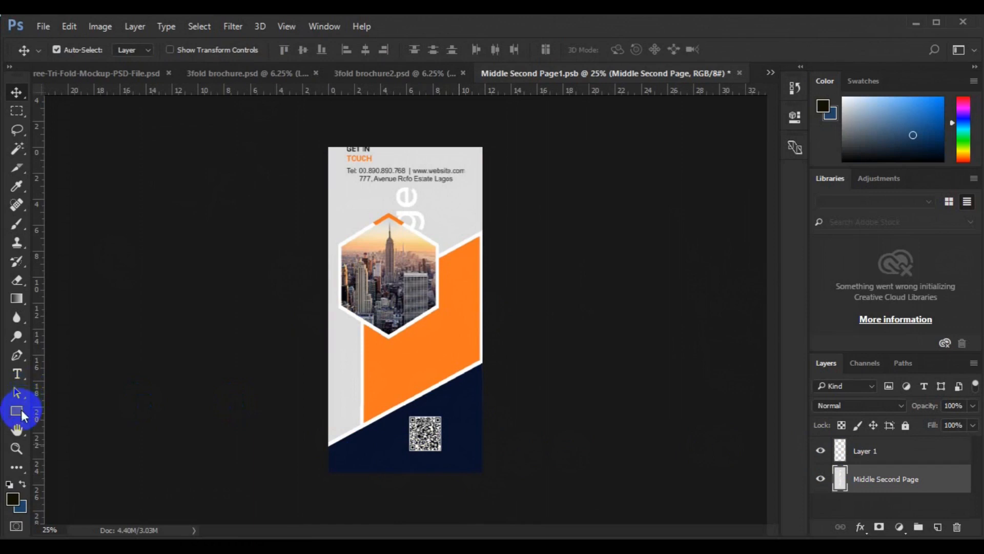
left_click(21, 411)
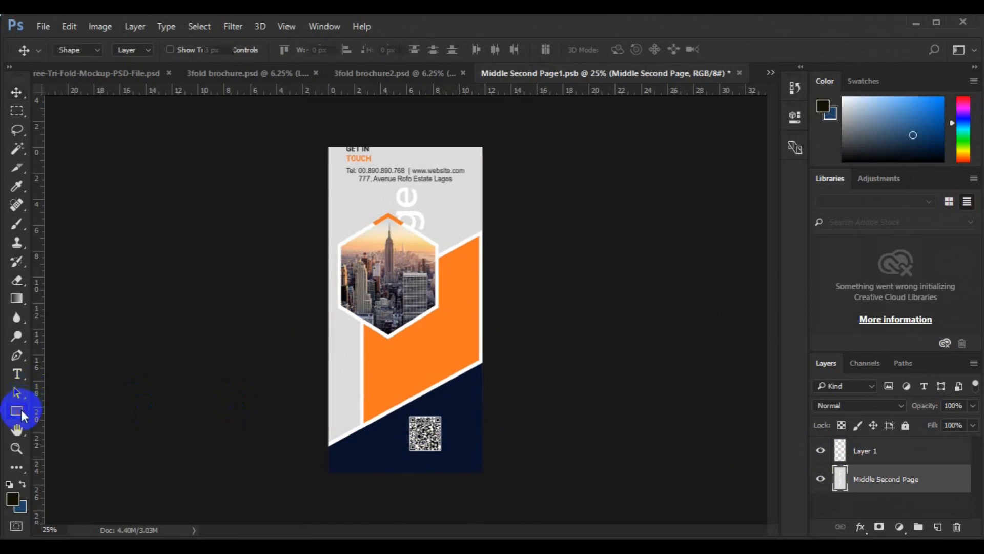
left_click(133, 52)
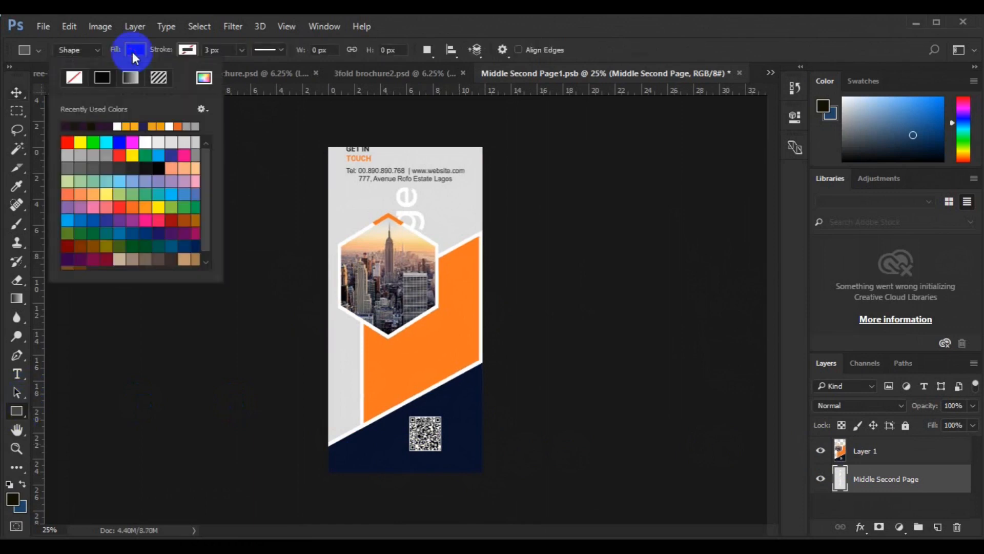
left_click(145, 142)
left_click_drag(311, 136, 492, 481)
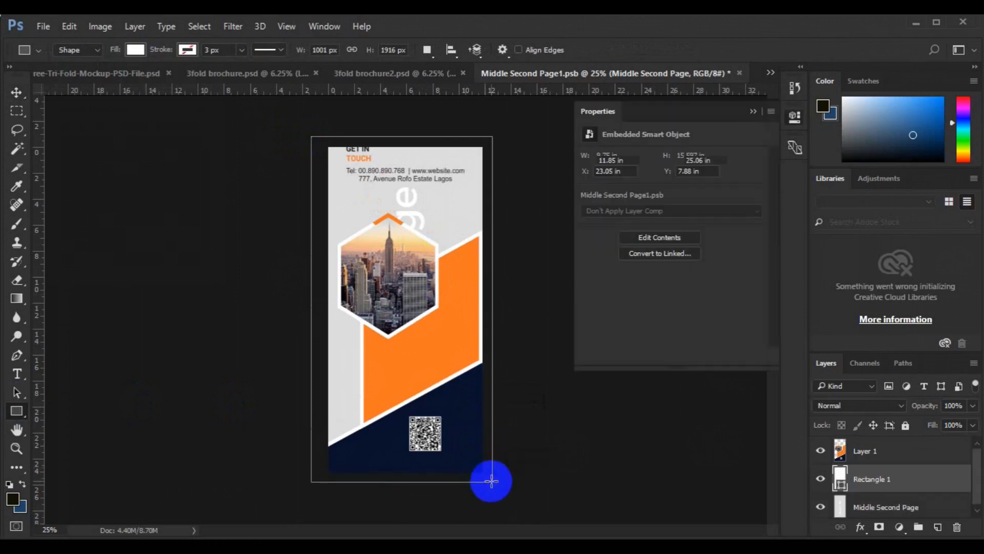
- Scale the panel artwork on Layer 1 to about 97.5% height around its center, keeping about 100% width, and apply the transformation
key("v")
right_click(423, 365)
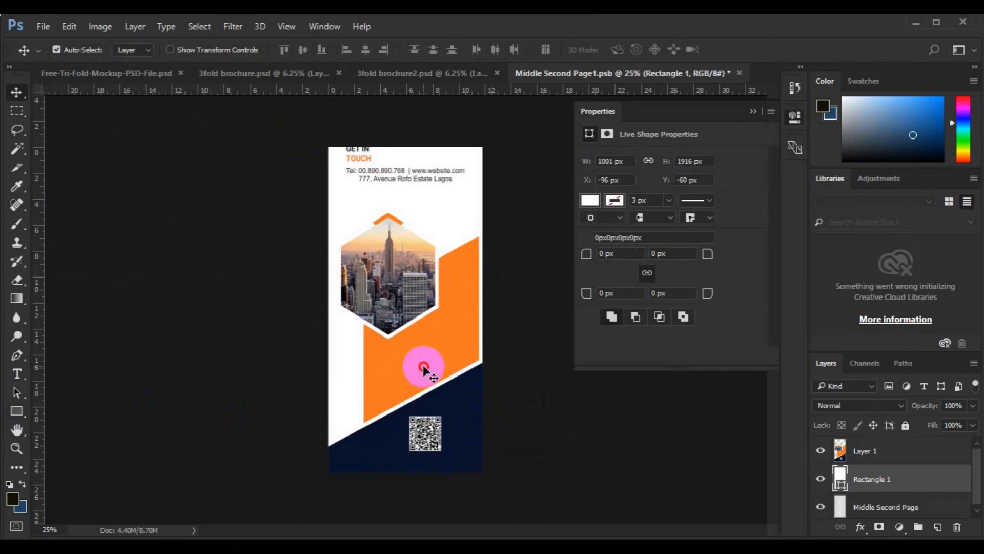
left_click(423, 365)
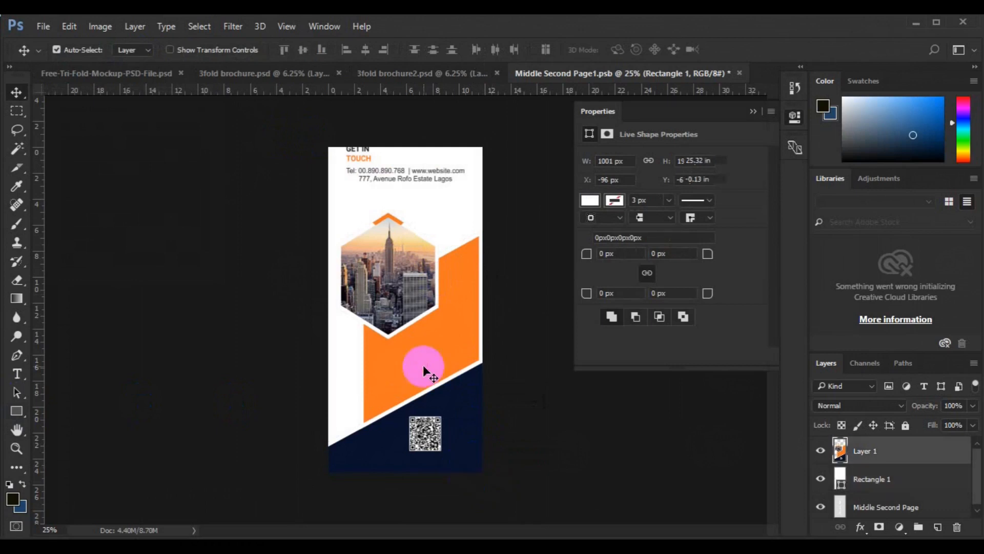
key("ctrl+t")
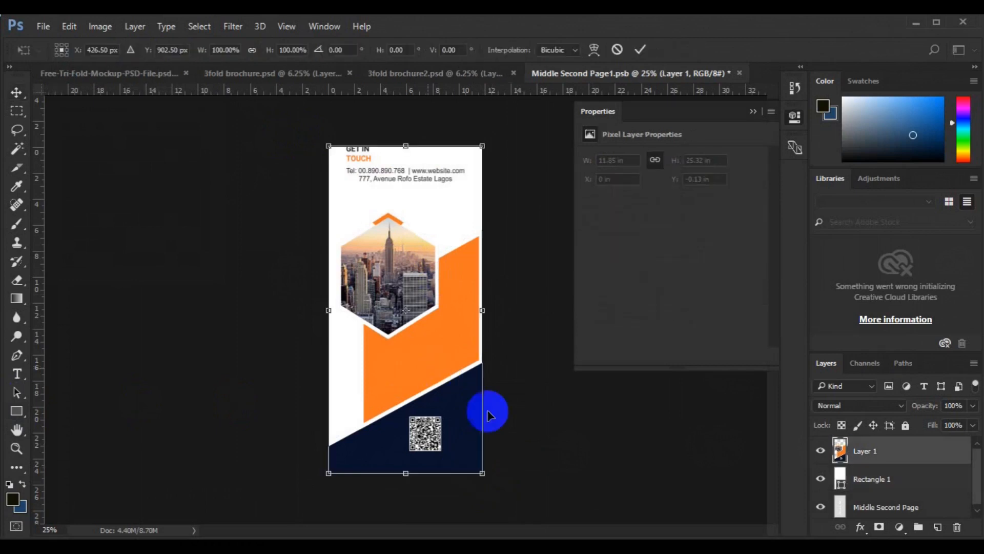
left_click_drag(486, 474, 482, 471)
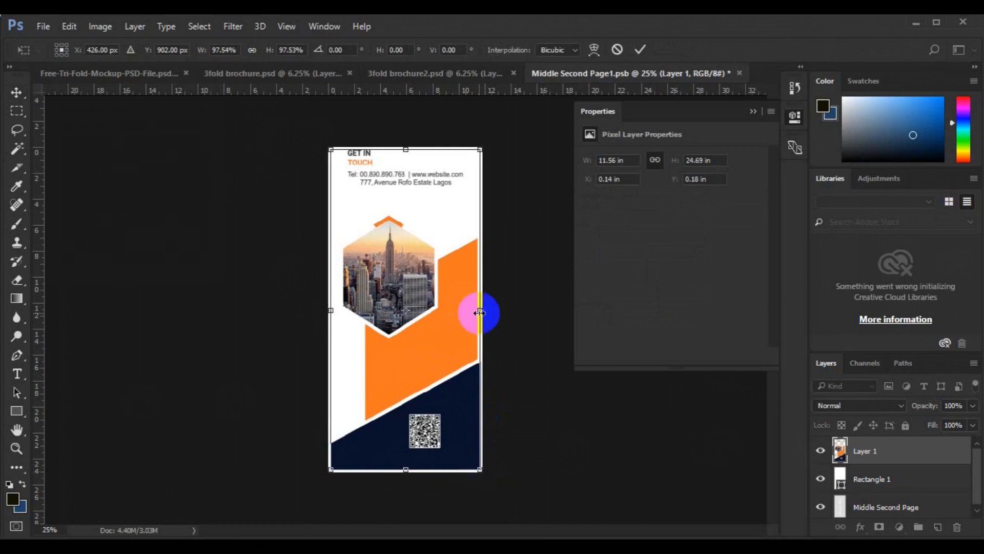
left_click_drag(482, 313, 482, 313)
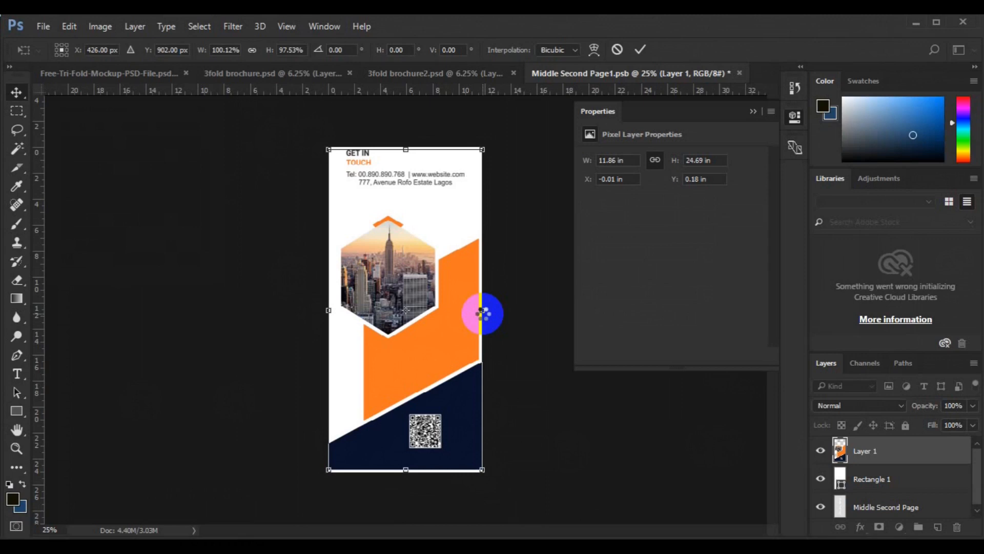
key("Return")
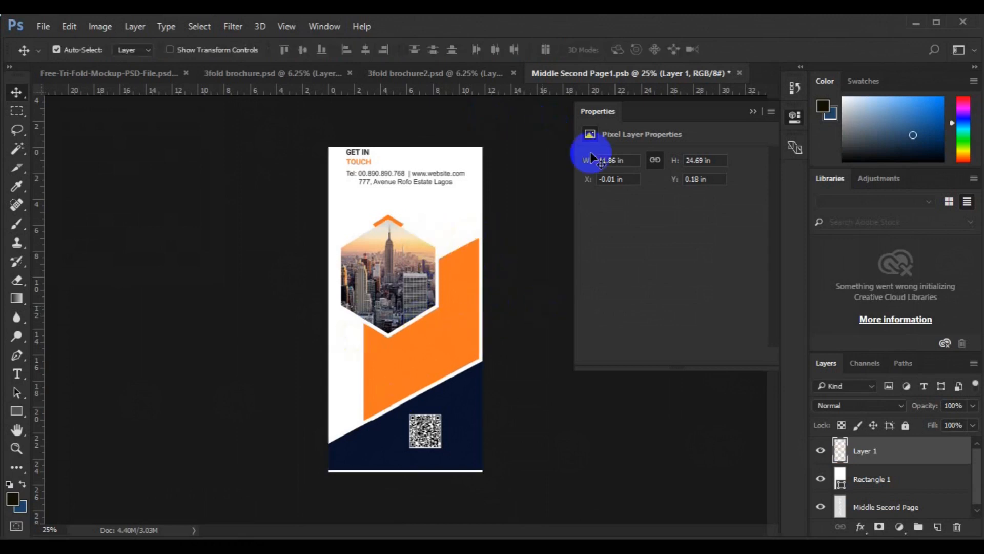
- Save and close Middle Second Page1.psb, and return to the Free-Tri-Fold-Mockup-PSD-File.psd mockup with the Properties view collapsed
left_click(740, 72)
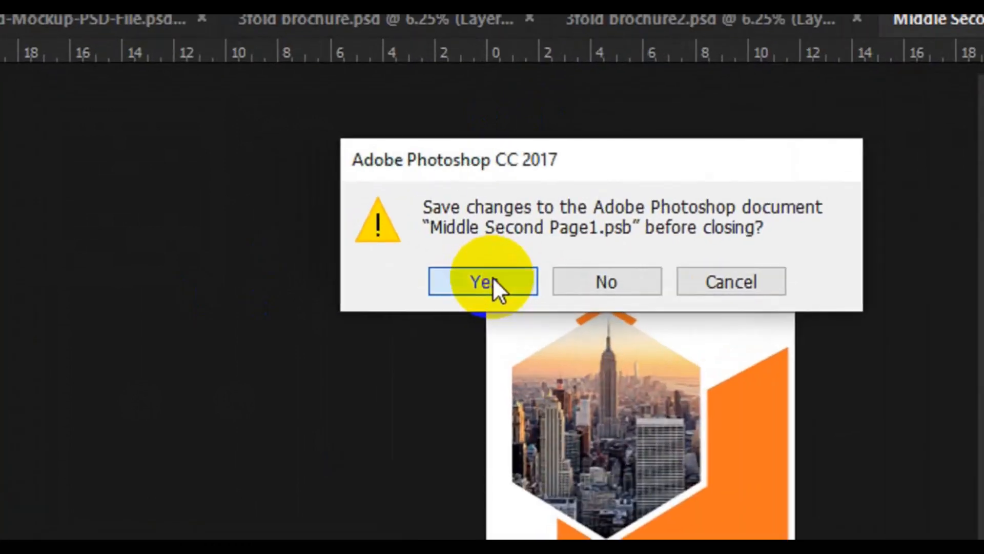
left_click(493, 281)
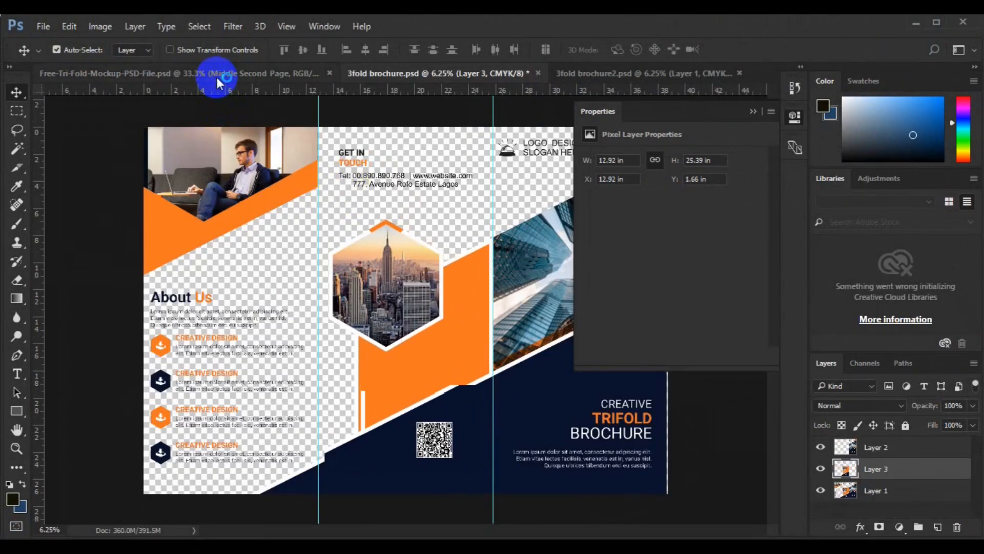
left_click(217, 77)
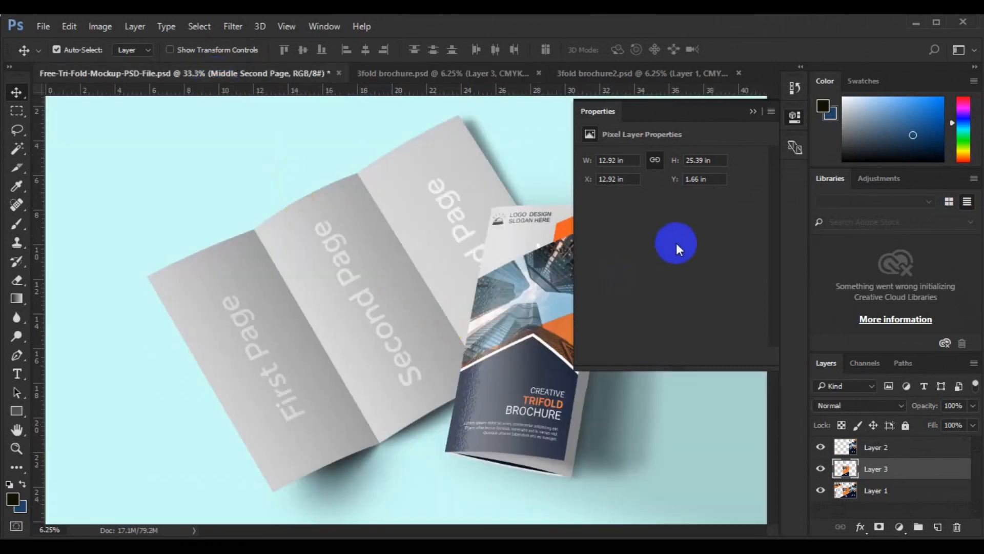
left_click(751, 112)
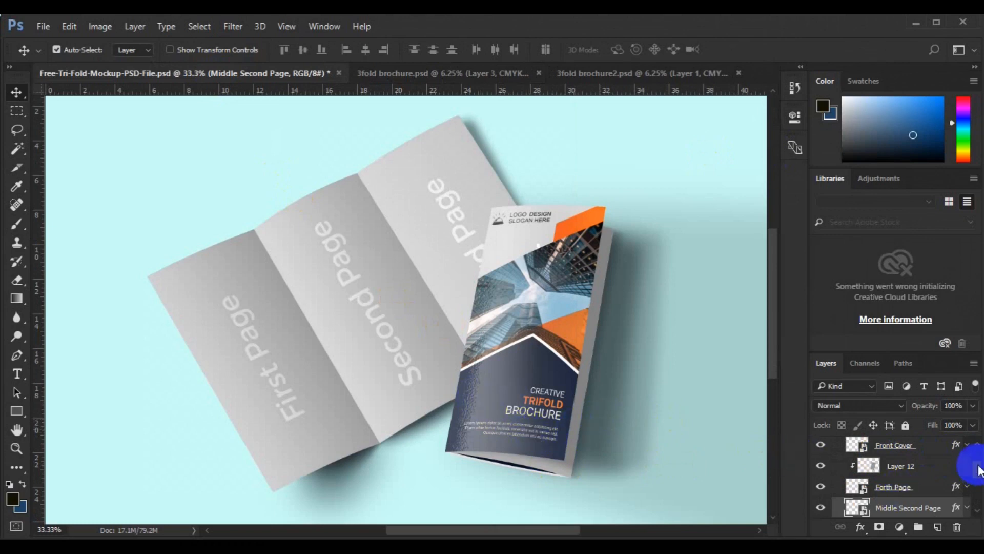
- Open the contents of the mockup's Front Cover smart object for editing
scroll(976, 469, "down", 3)
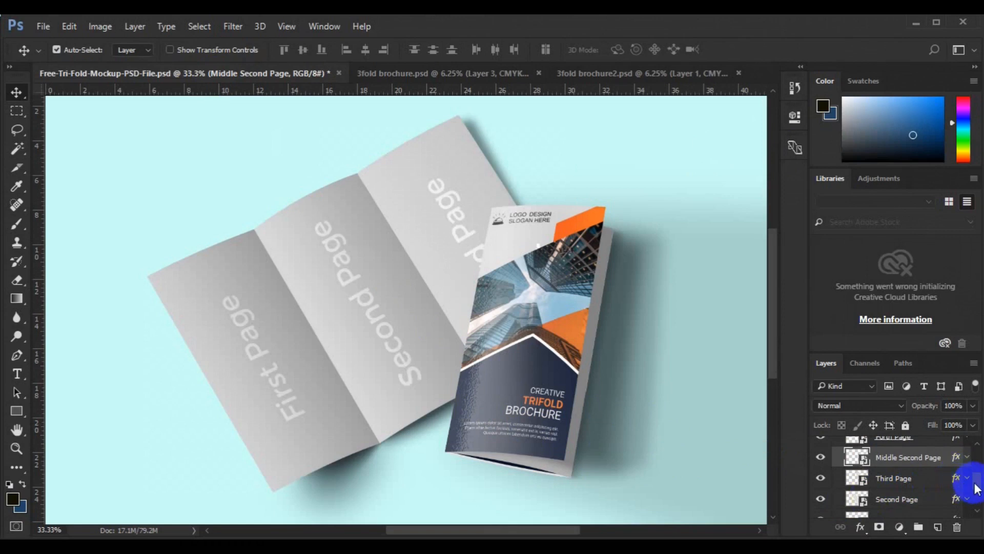
left_click_drag(976, 482, 976, 472)
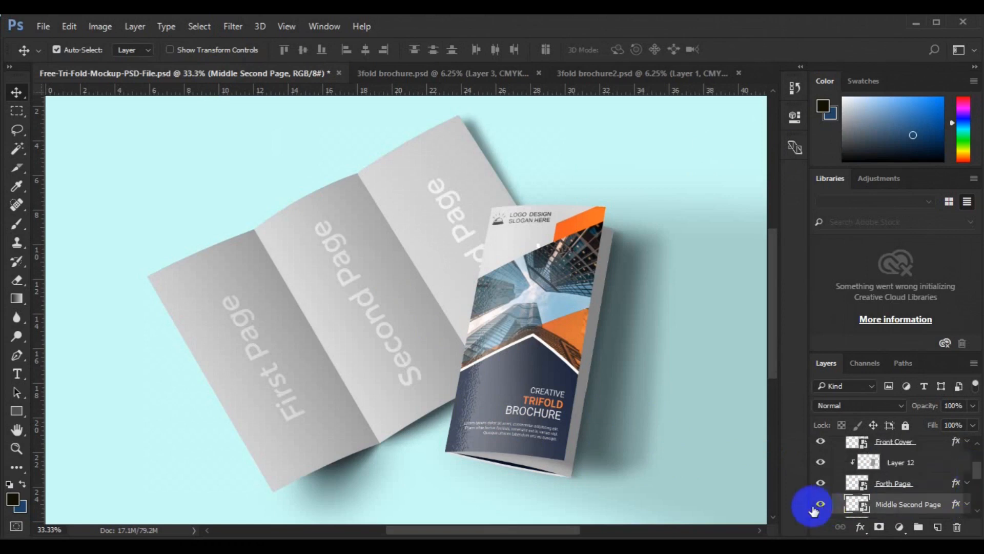
left_click(866, 491)
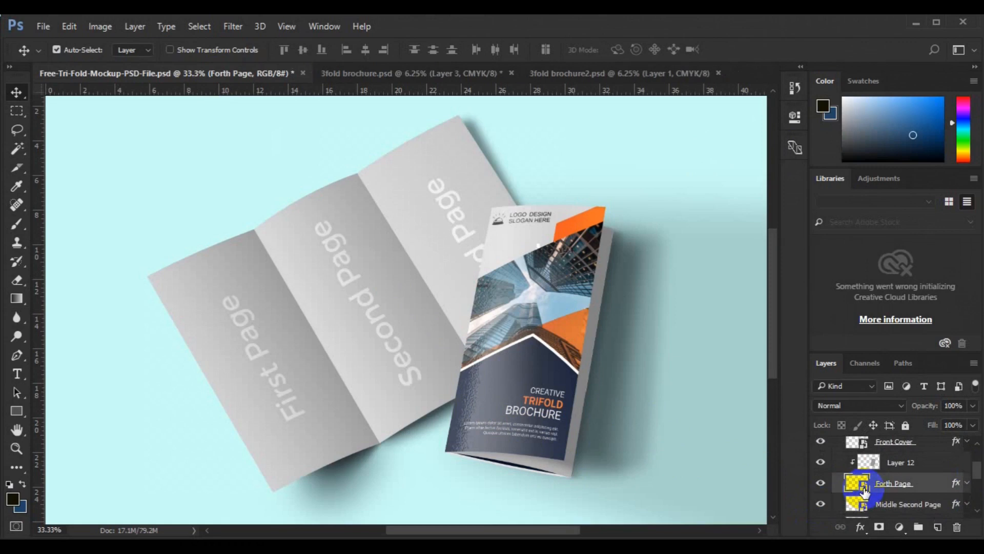
double_click(865, 491)
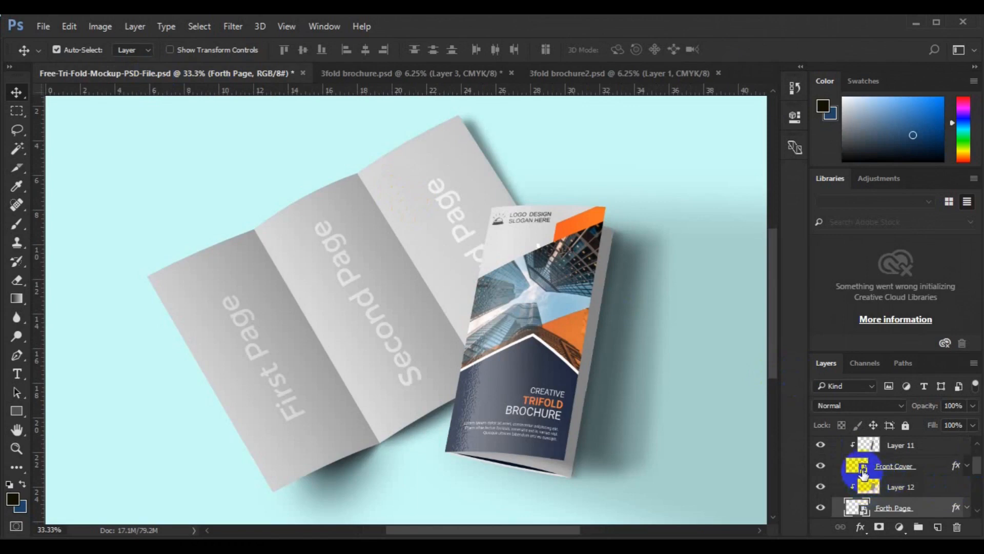
left_click(864, 472)
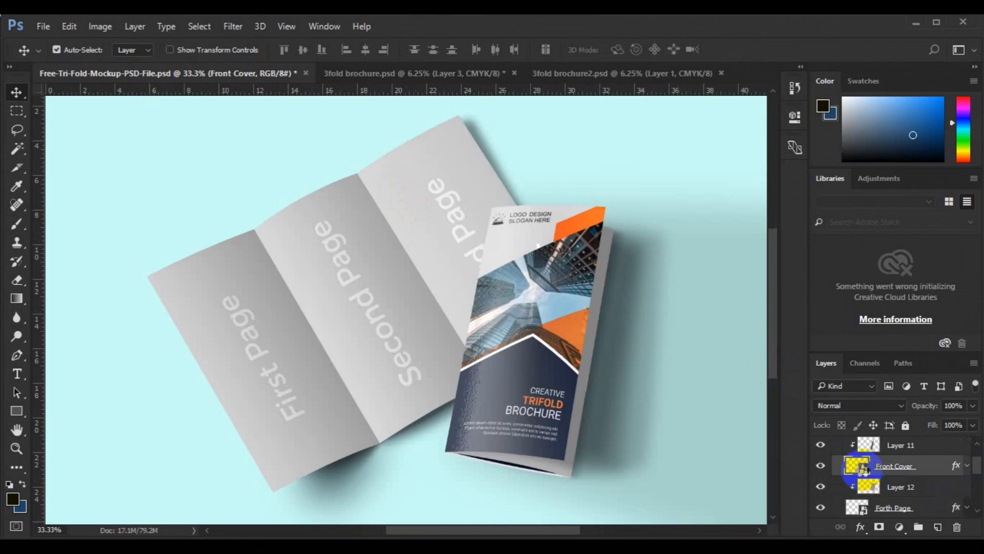
double_click(857, 465)
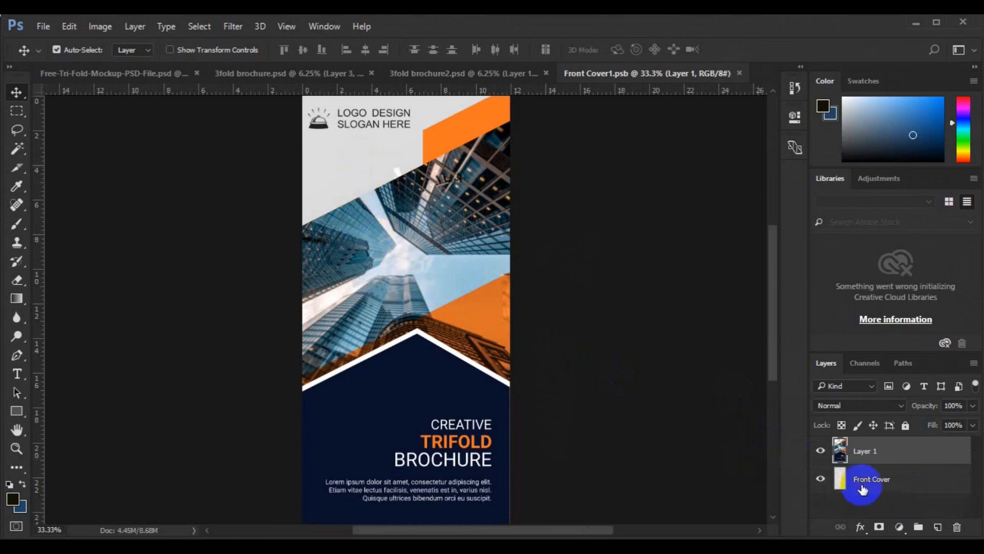
- Draw a white-filled rectangle, about 1094 by 1432 px, behind the upper cover artwork, between Layer 1 and the Front Cover layer
left_click(862, 486)
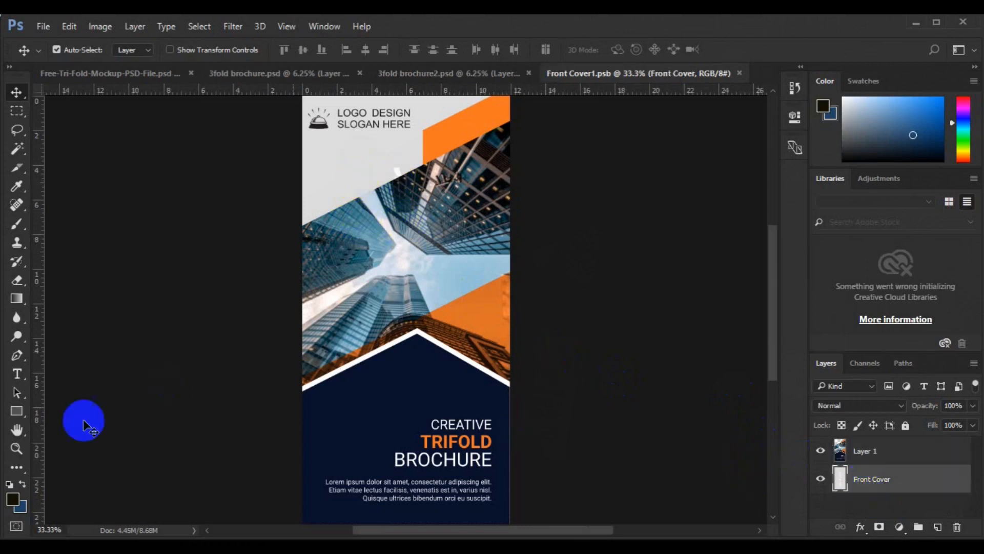
left_click(16, 416)
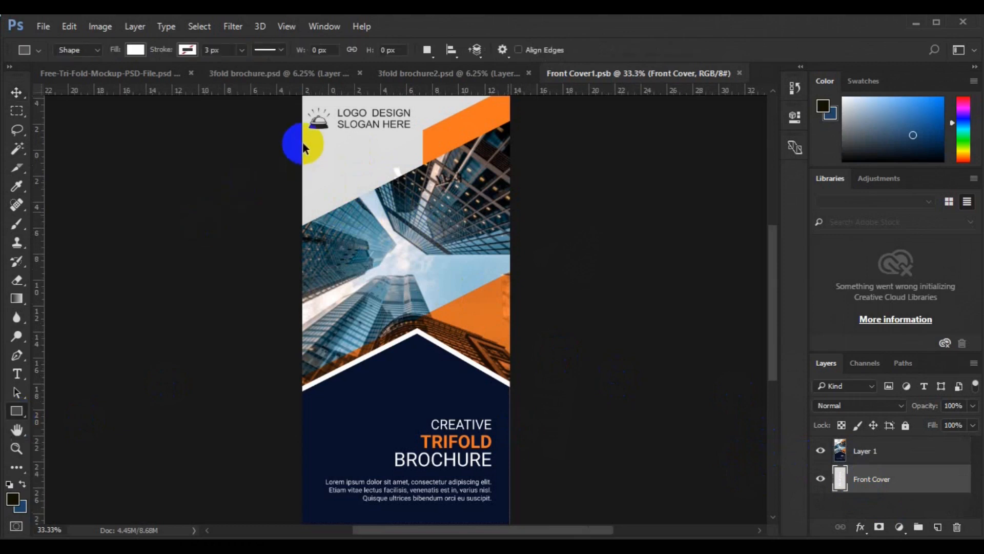
key("ctrl+minus")
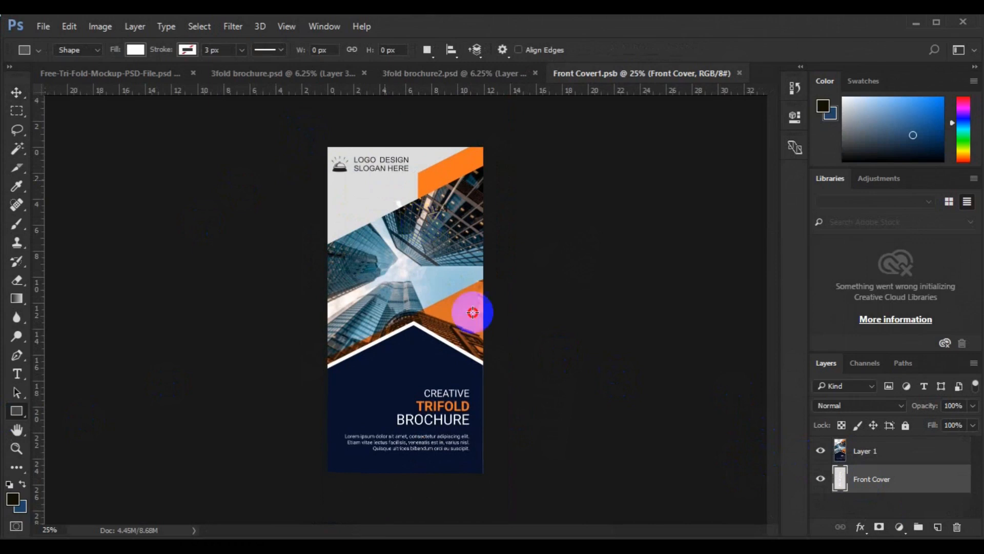
left_click_drag(506, 395, 506, 396)
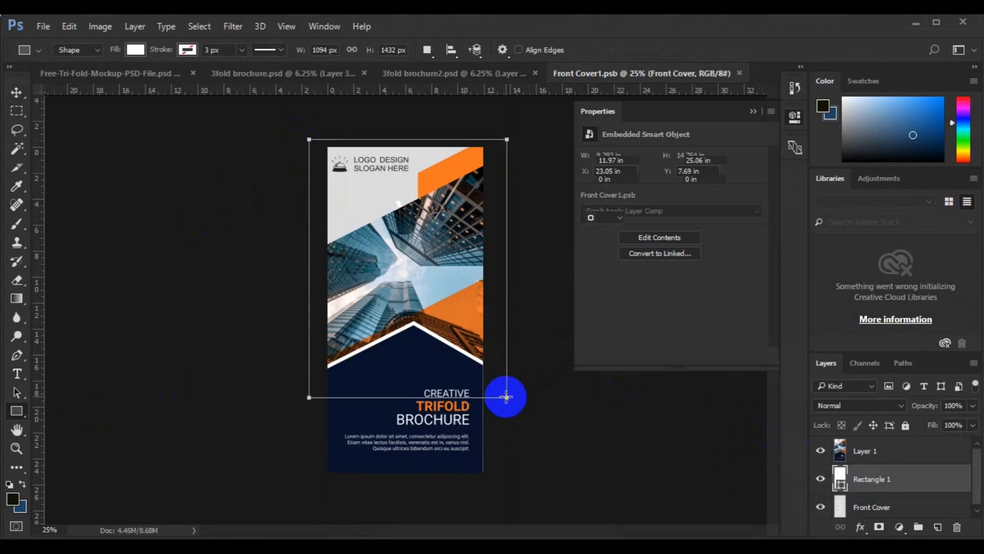
key("v")
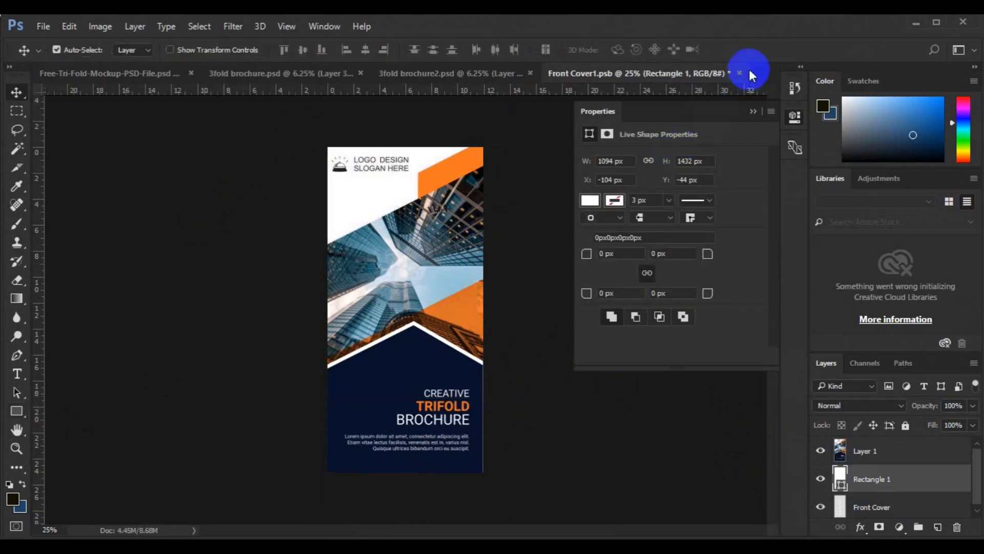
- Save and close Front Cover1.psb to update the mockup's cover, and collapse the Properties view
left_click(739, 73)
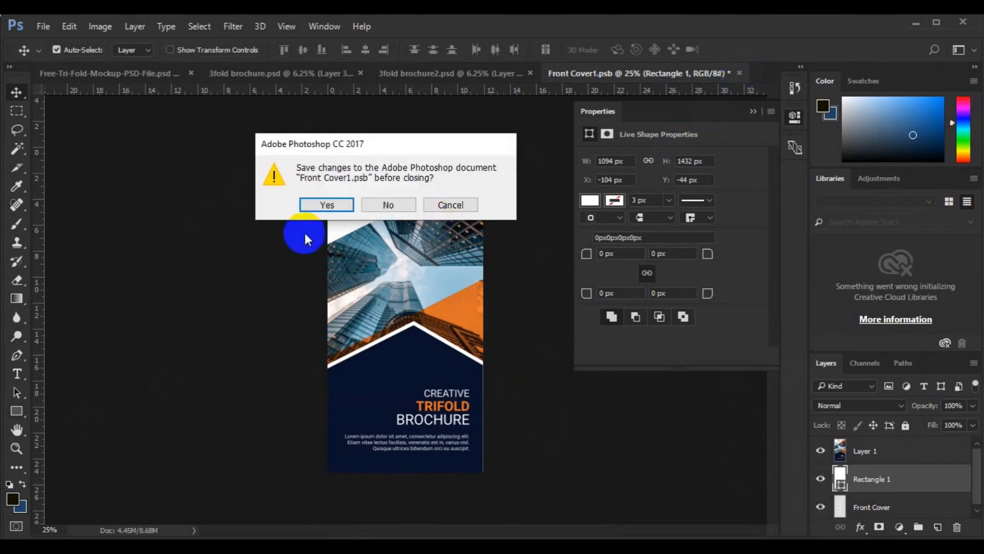
left_click(318, 204)
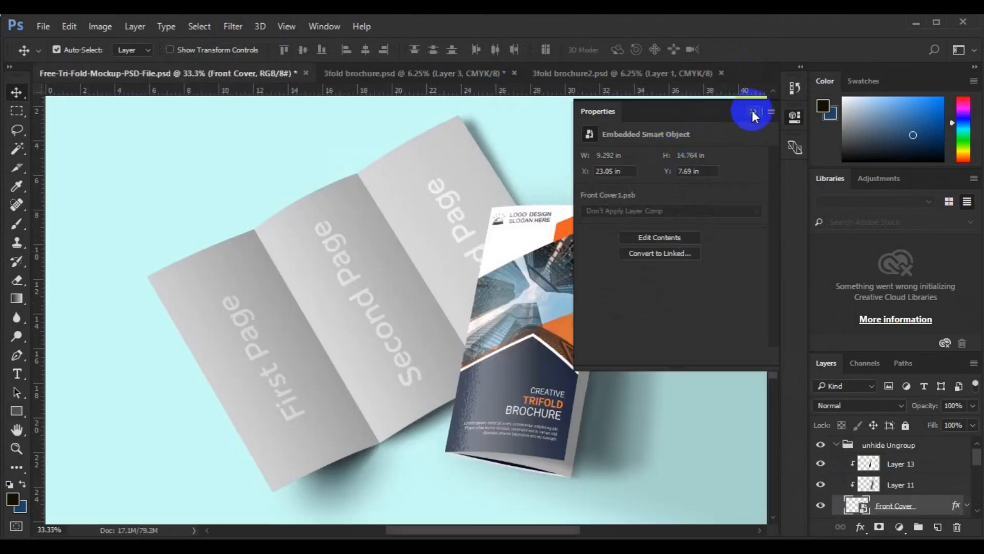
left_click(752, 111)
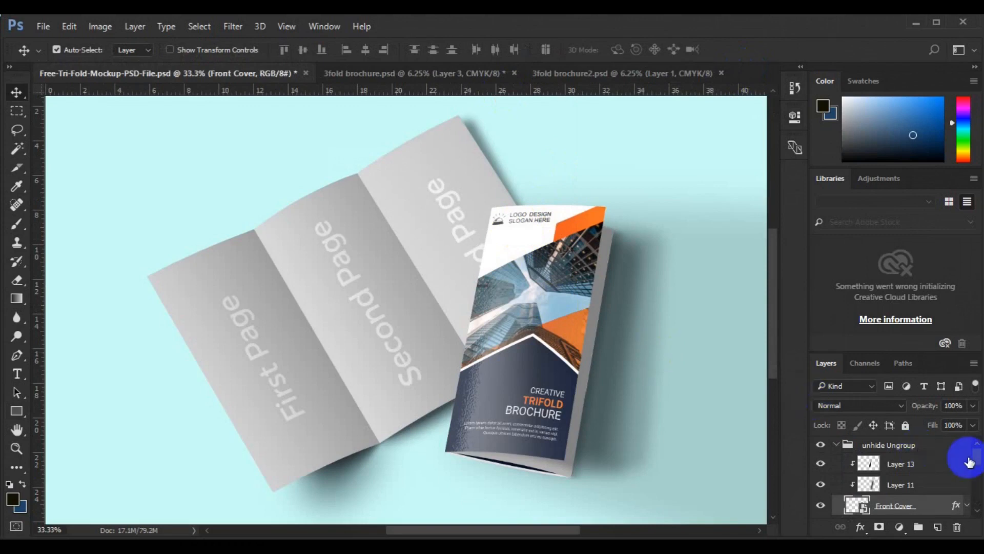
- Open the contents of the mockup's Forth Page smart object for editing
left_click_drag(976, 456, 979, 484)
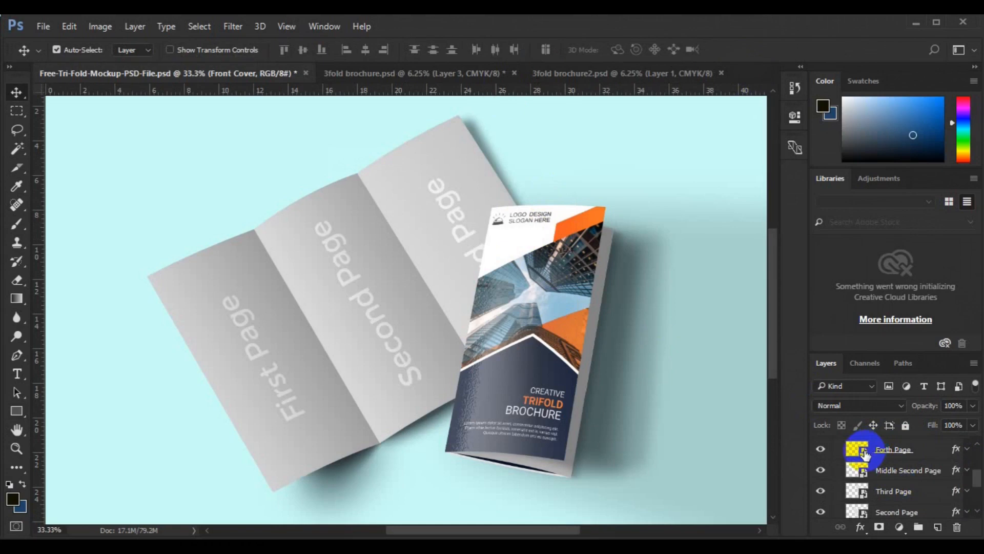
left_click(865, 451)
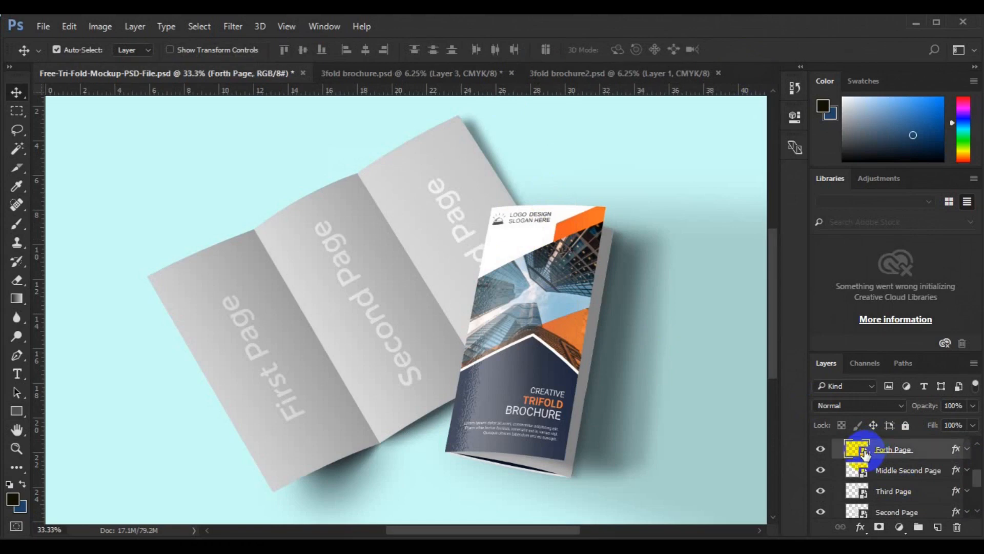
double_click(864, 451)
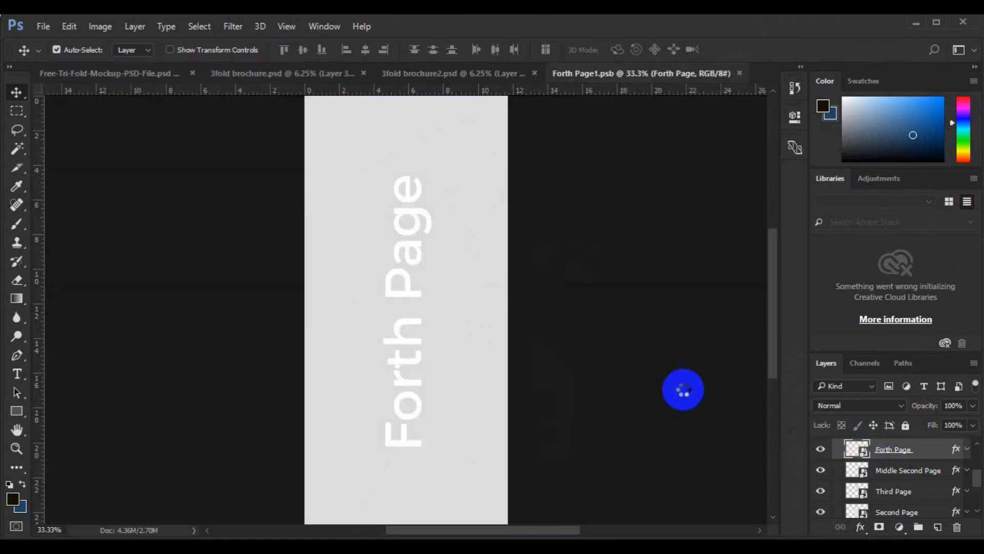
- Copy the About Us panel of Layer 1 in 3fold brochure.psd to its own layer and transfer it into Forth Page1.psb
left_click(263, 80)
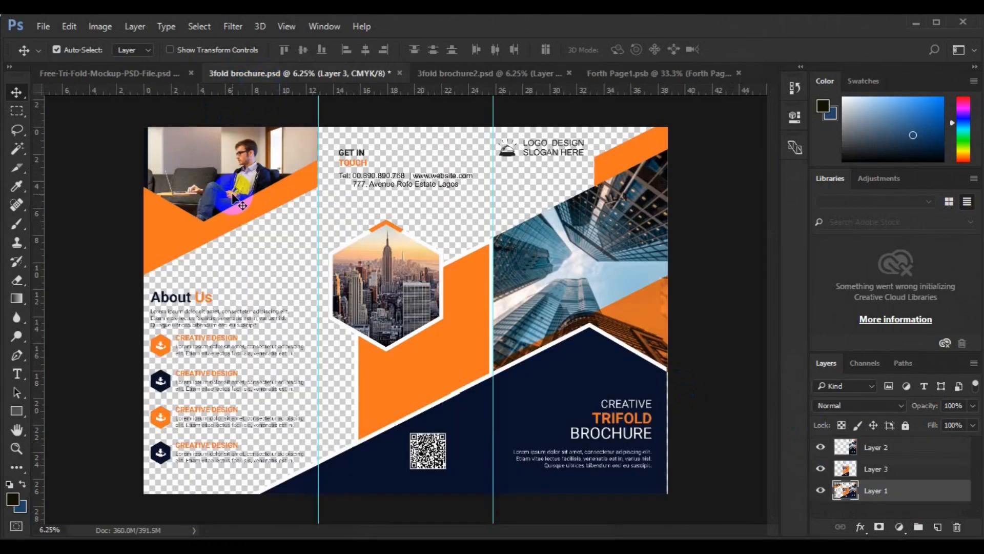
left_click(9, 114)
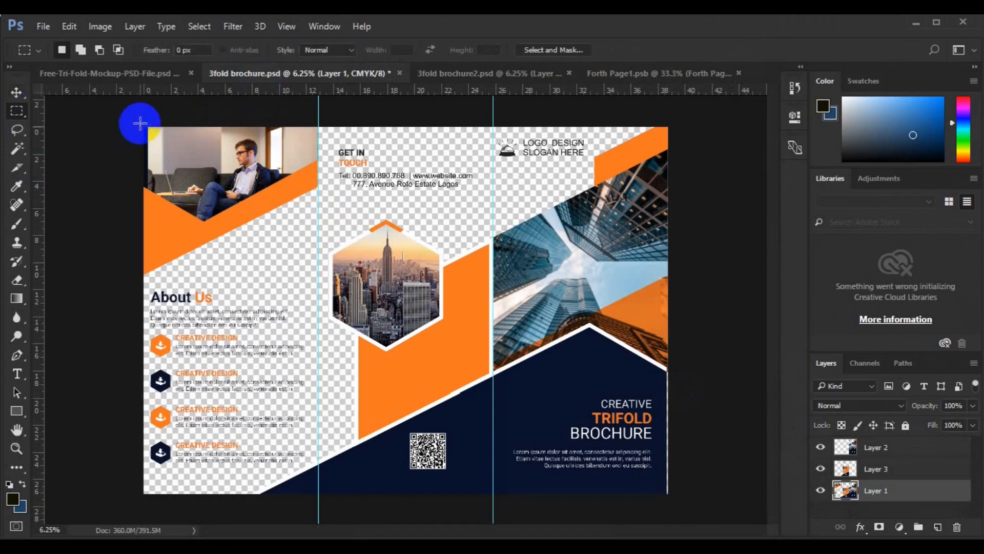
left_click_drag(244, 233, 316, 498)
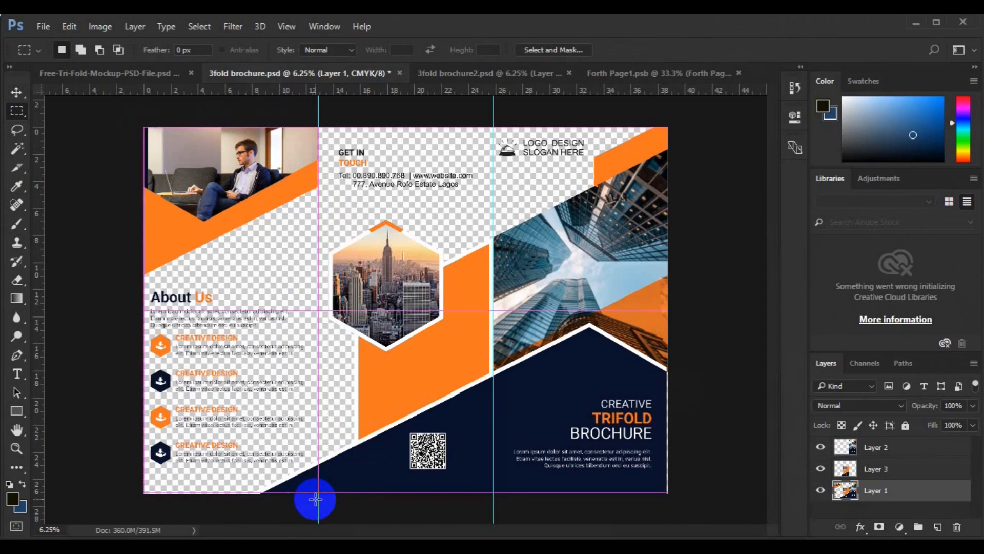
key("ctrl+j")
key("v")
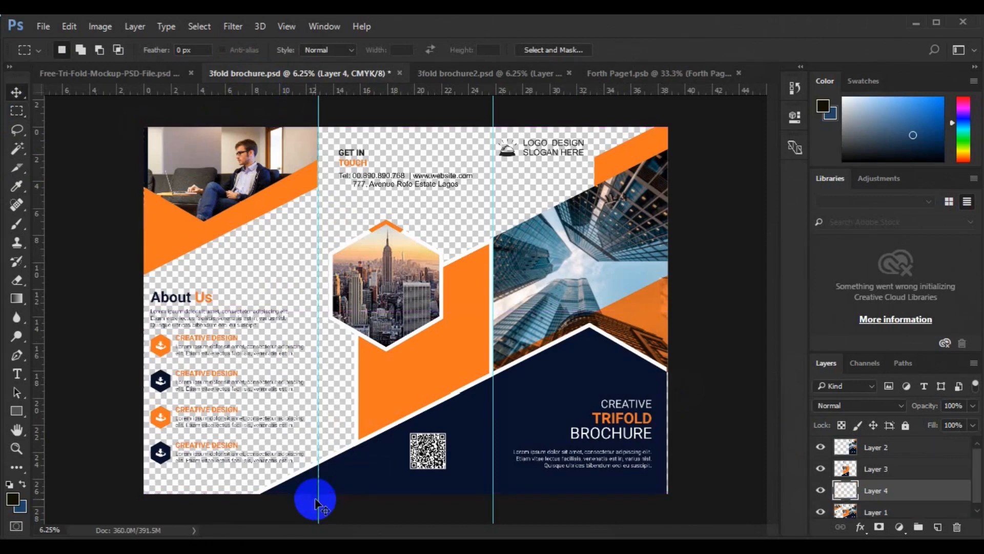
left_click_drag(191, 234, 624, 77)
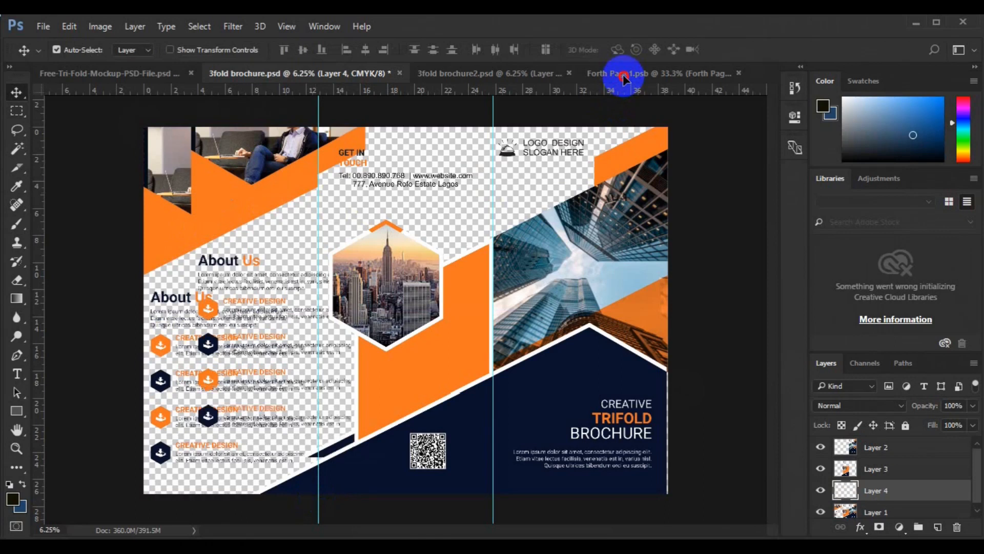
left_click_drag(624, 77, 492, 191)
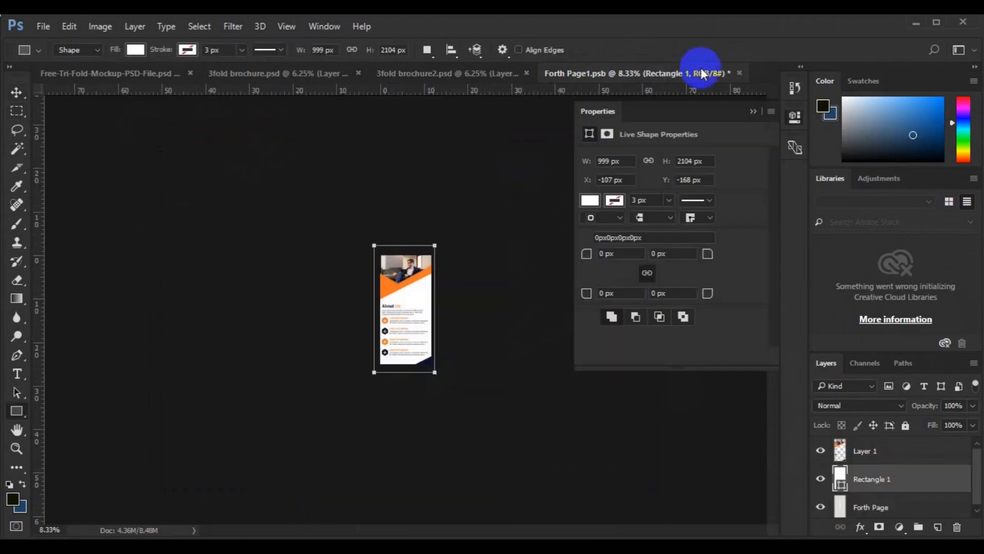
- Save and close Forth Page1.psb
left_click(739, 73)
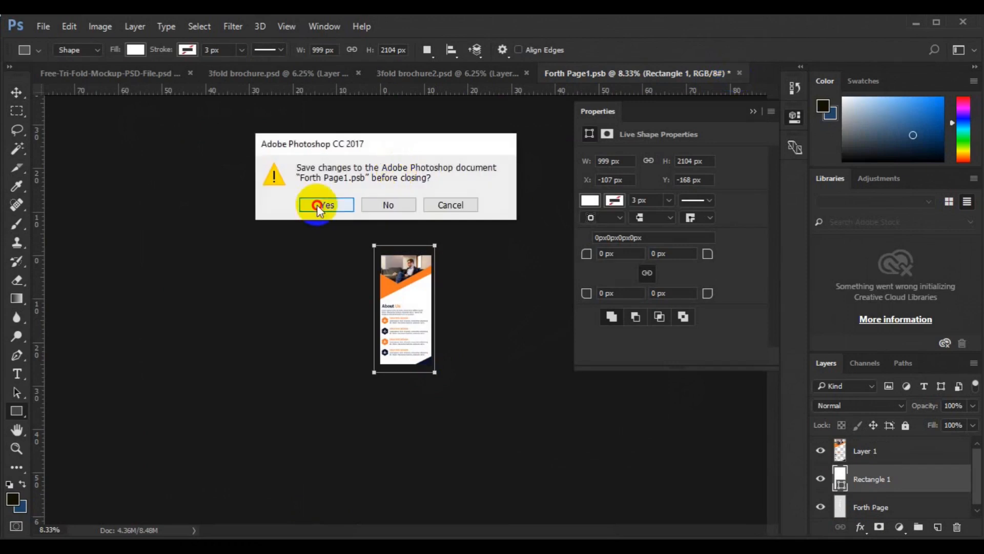
left_click(318, 204)
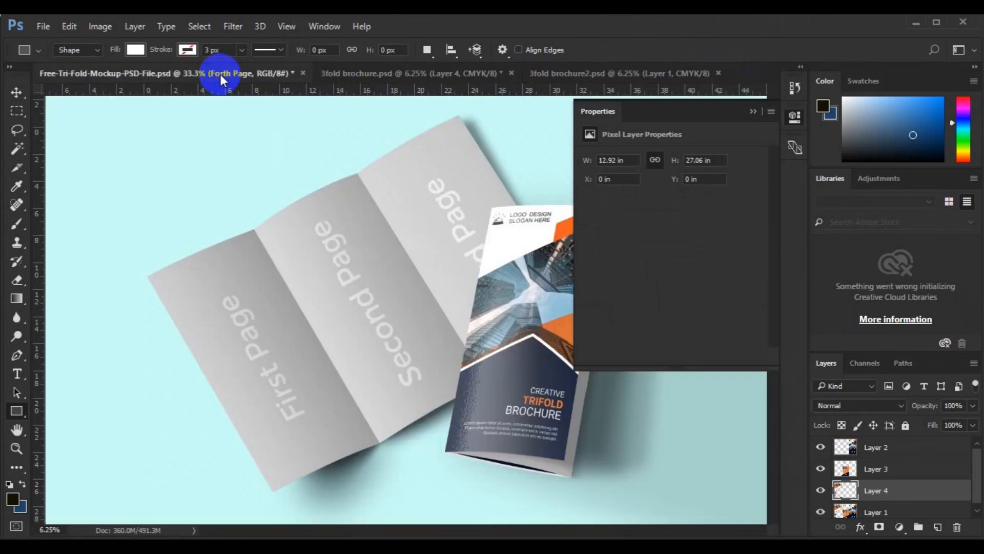
- Collapse the Properties view, activate the Move tool and inspect the updated cover and Forth Page in the mockup
left_click(753, 112)
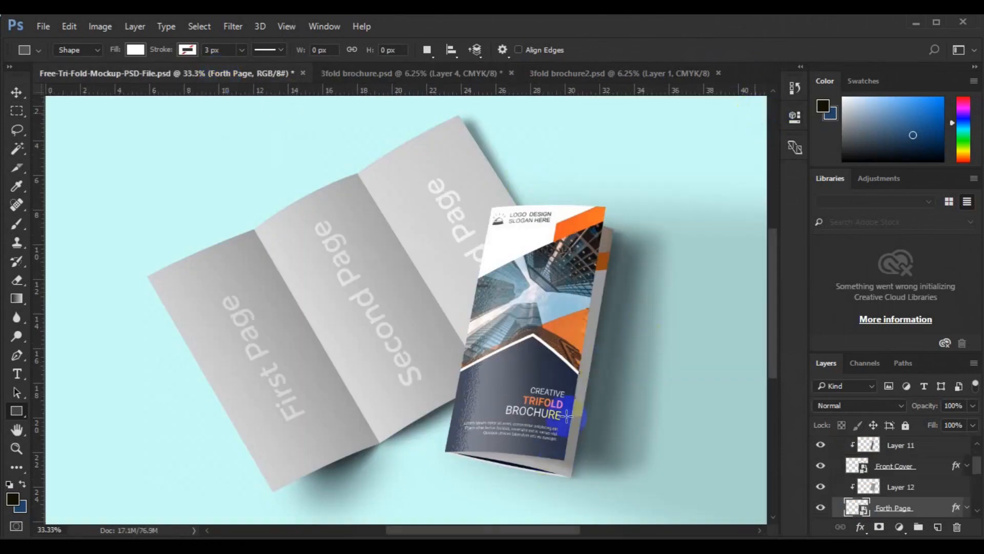
key("v")
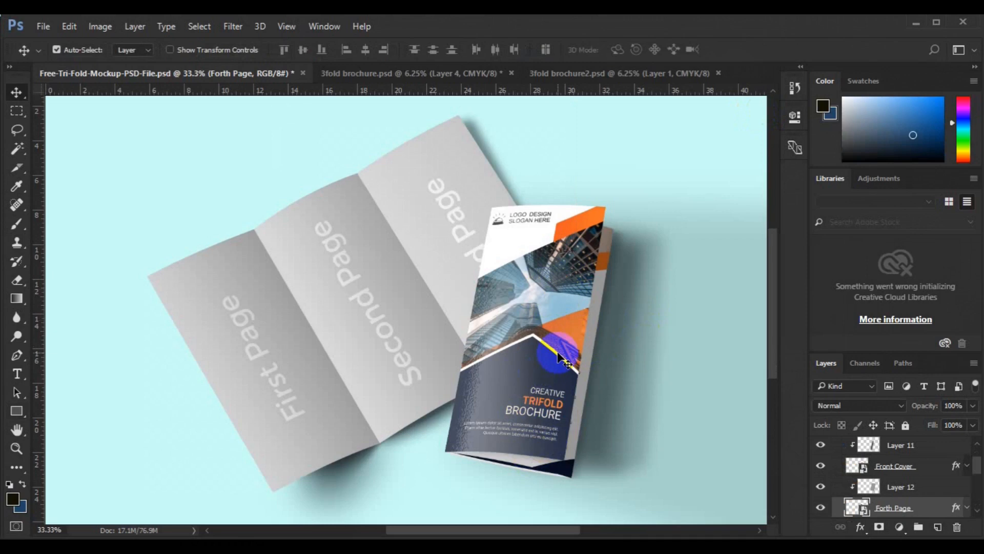
scroll(485, 218, "down", 3)
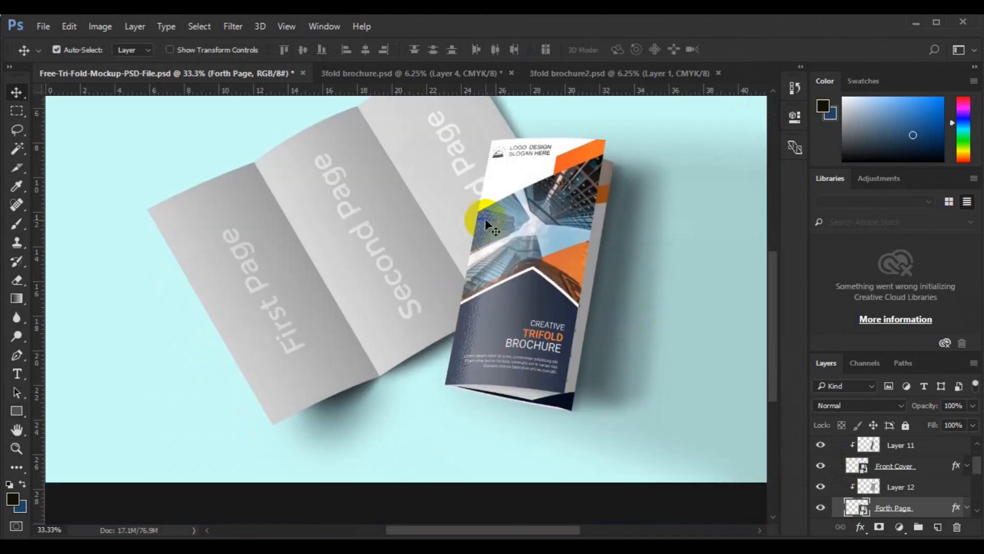
- Merge all visible layers of 3fold brochure.psd into a single layer
left_click(431, 72)
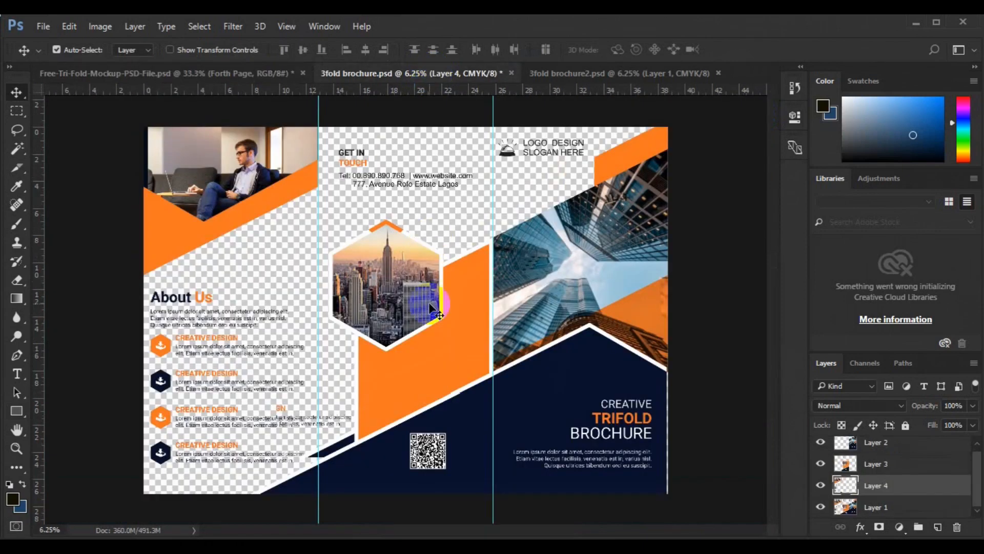
left_click(877, 447)
key("ctrl+shift+e")
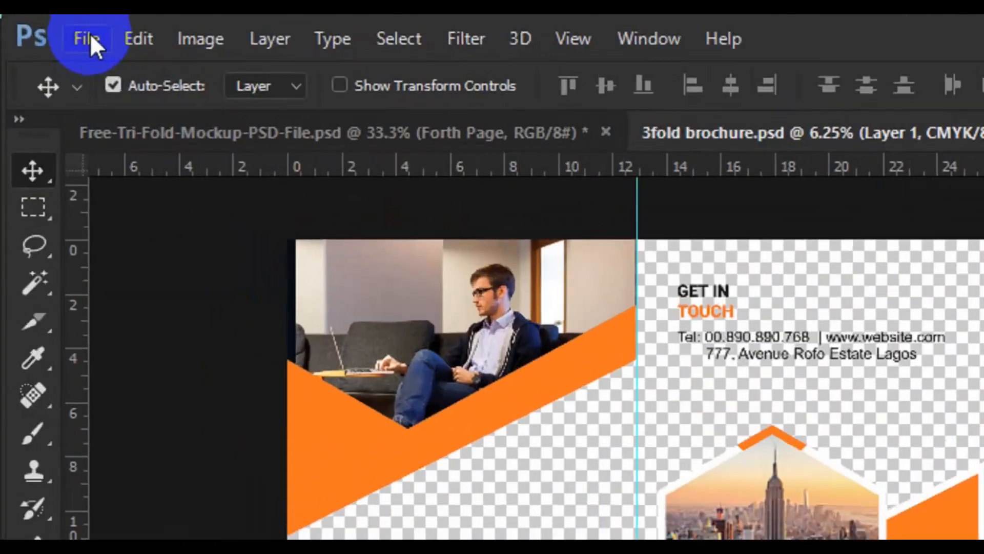
- Start placing an embedded file in 3fold brochure.psd and browse the Desktop folder for it
left_click(90, 33)
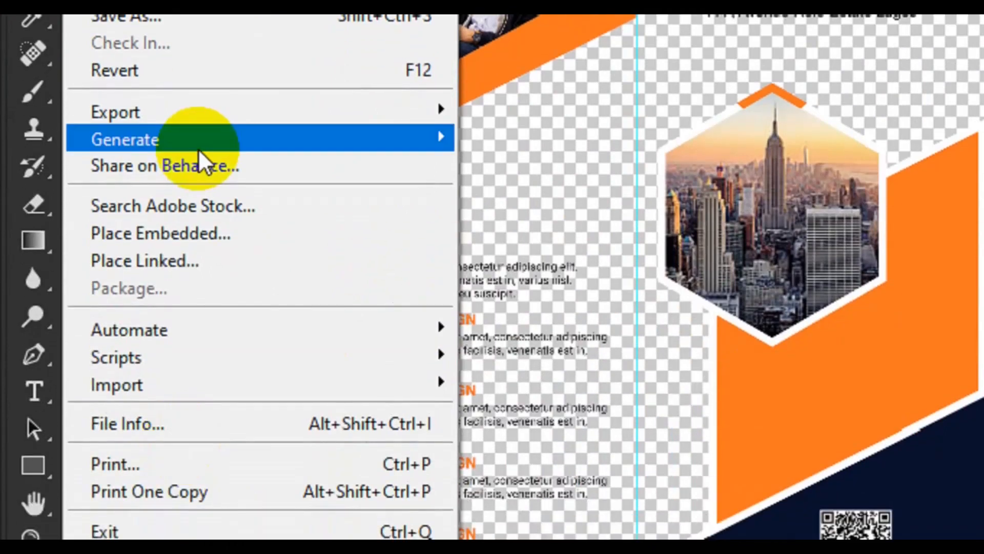
left_click(213, 233)
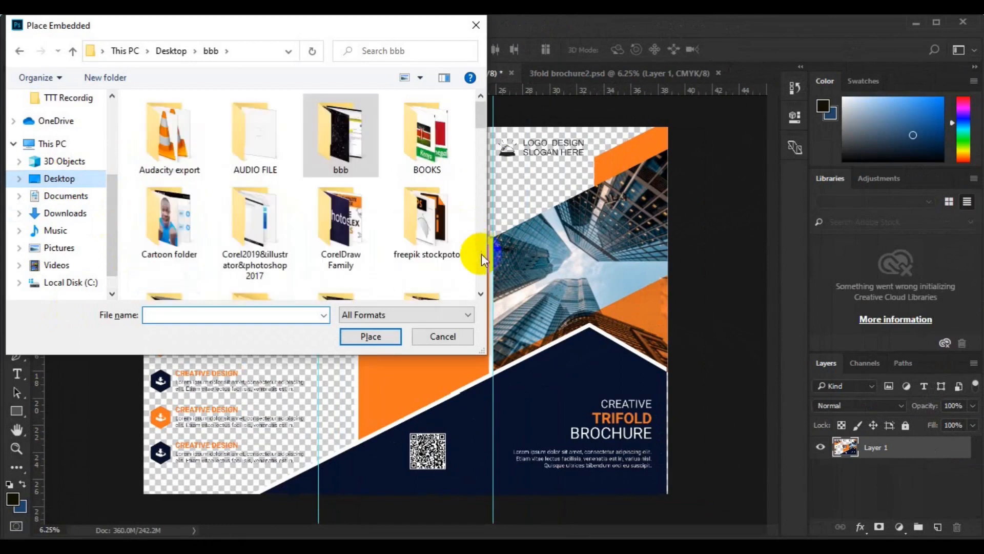
left_click(481, 254)
left_click(481, 254)
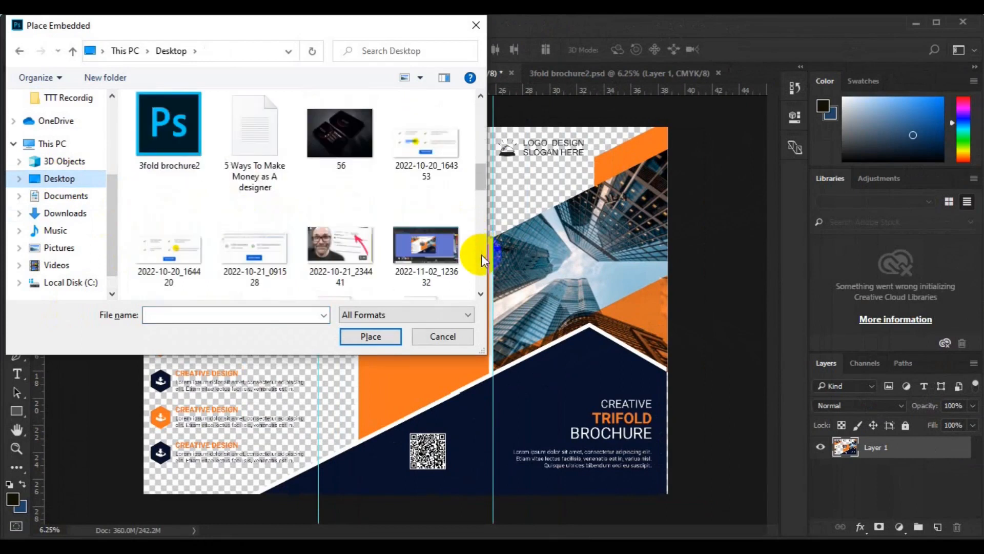